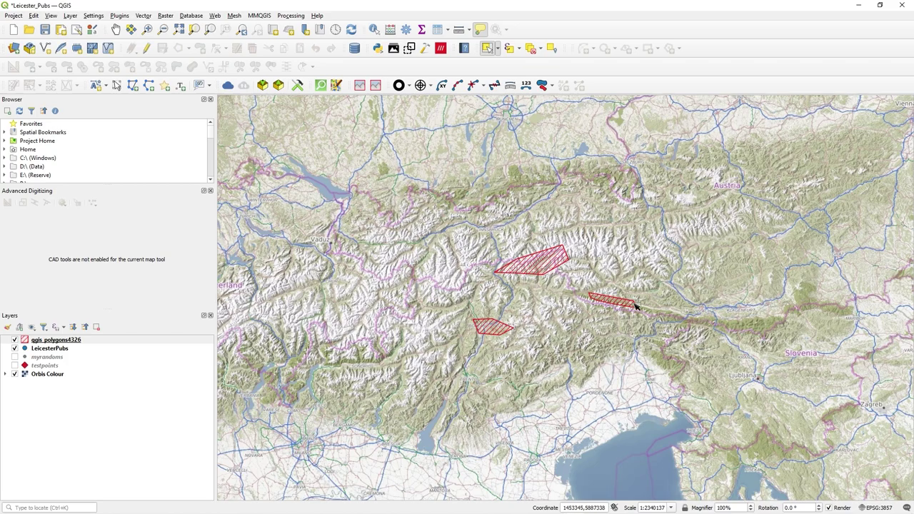
Step: Enable editing on the qgis_polygons4326 layer
{"action": "scroll", "coordinate": [577, 305], "scroll_direction": "up", "scroll_amount": 1}
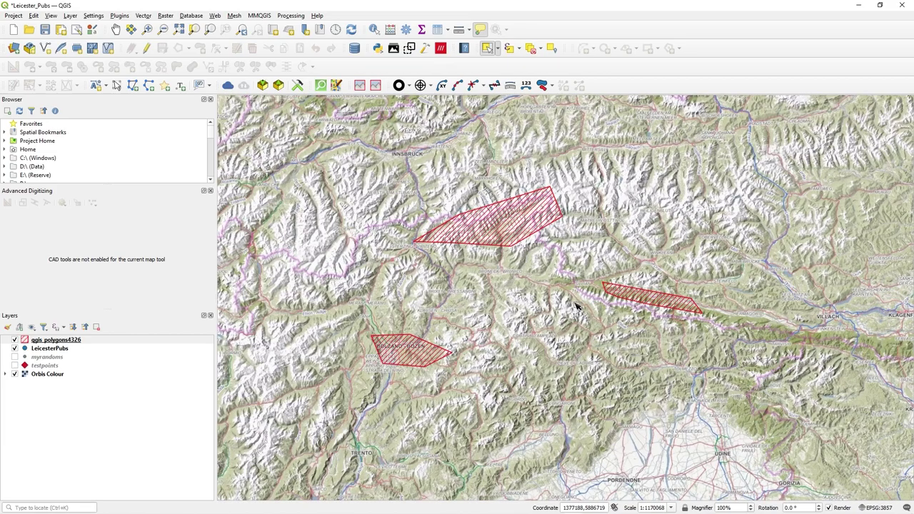
{"action": "left_click", "coordinate": [603, 313]}
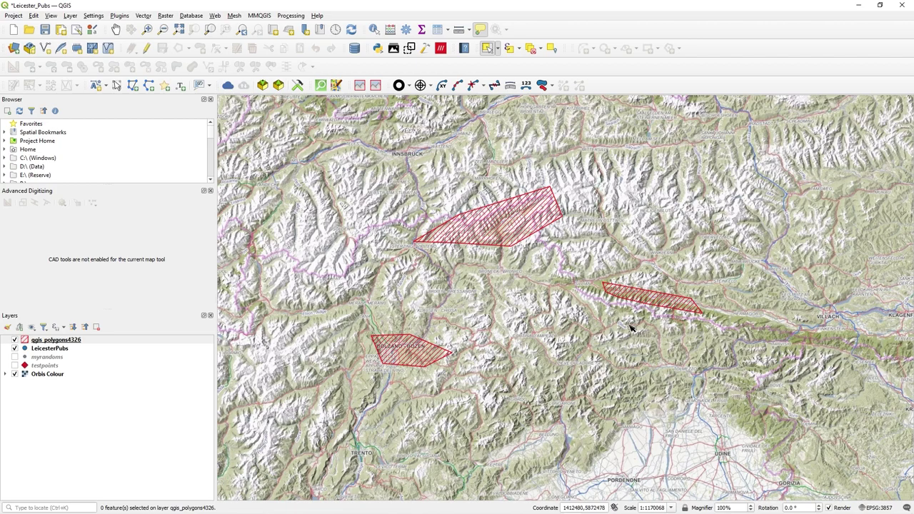
{"action": "left_click", "coordinate": [68, 341]}
{"action": "right_click", "coordinate": [69, 340]}
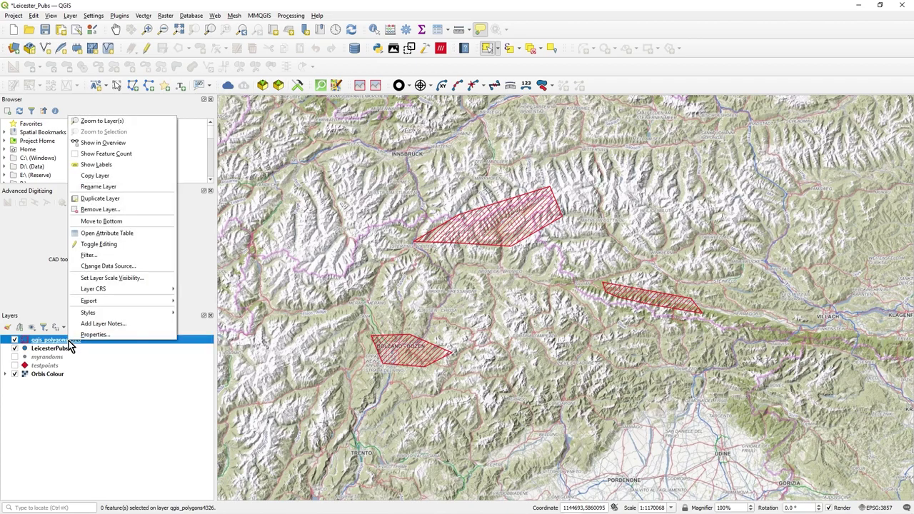
{"action": "left_click", "coordinate": [121, 244]}
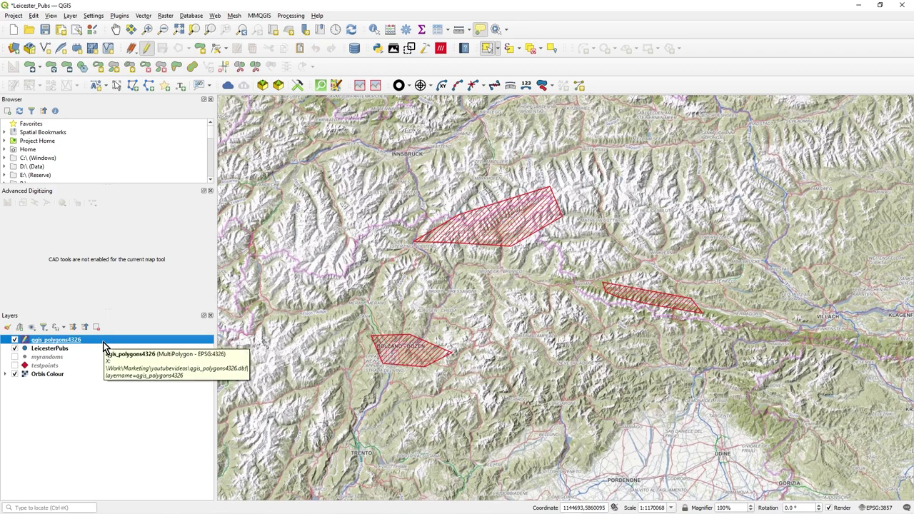
{"action": "mouse_move", "coordinate": [876, 505]}
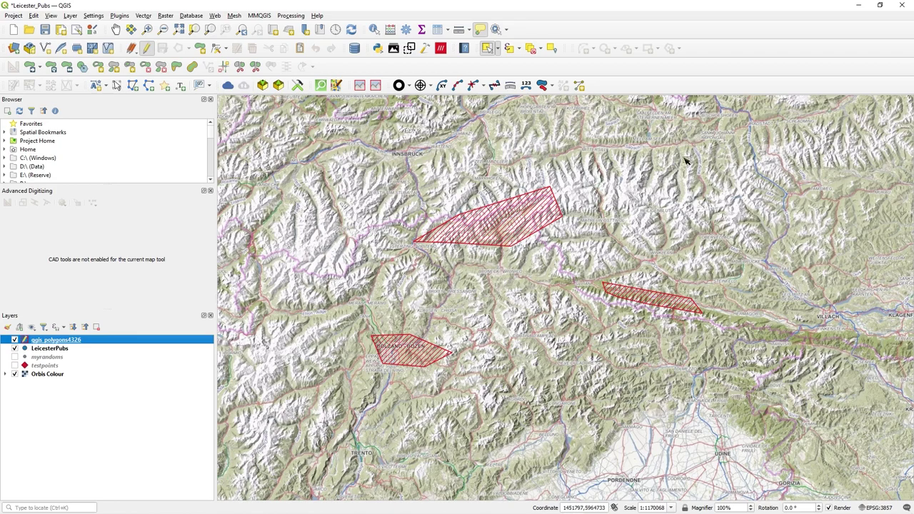
Step: Check the QGIS version information and review the list of available panels and toolbars
{"action": "right_click", "coordinate": [693, 70]}
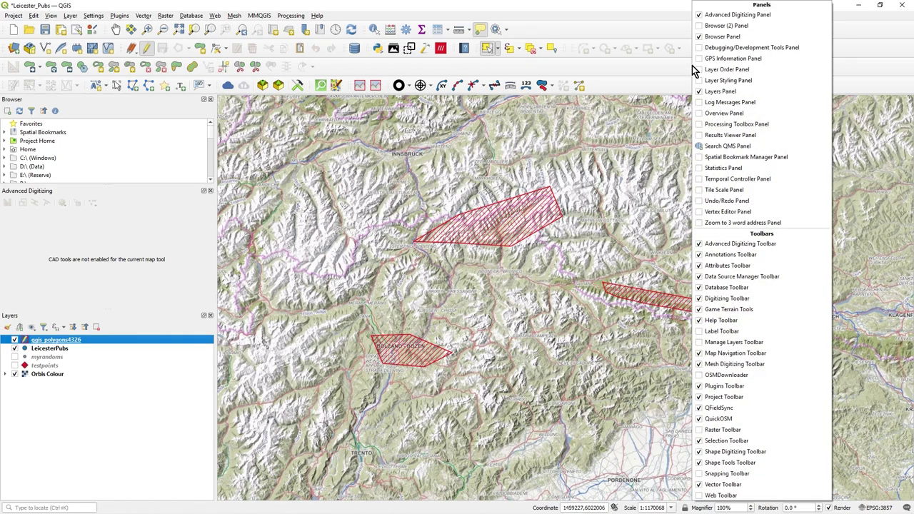
{"action": "left_click", "coordinate": [653, 75]}
{"action": "left_click", "coordinate": [316, 17]}
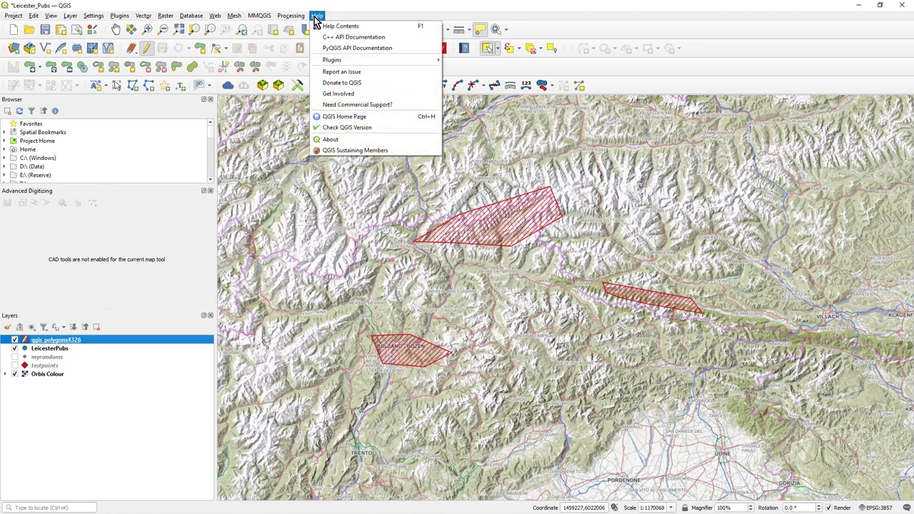
{"action": "left_click", "coordinate": [347, 139]}
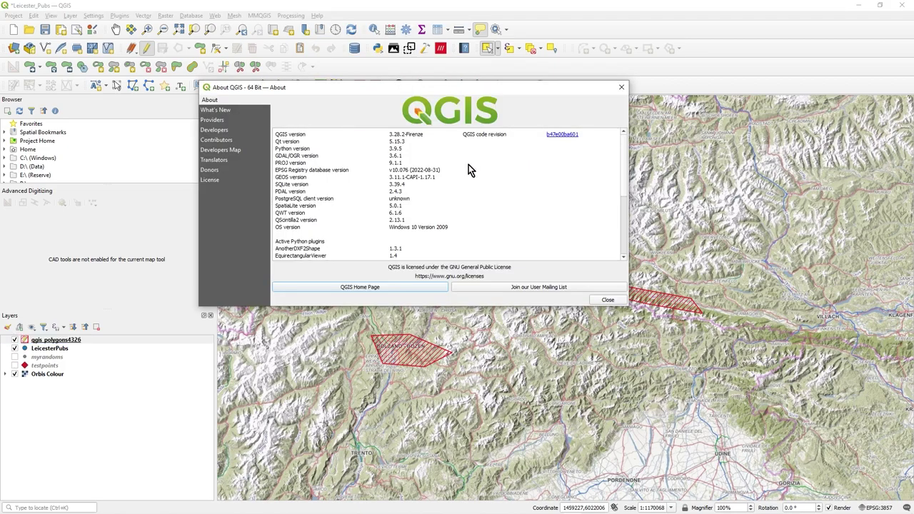
{"action": "left_click", "coordinate": [608, 300]}
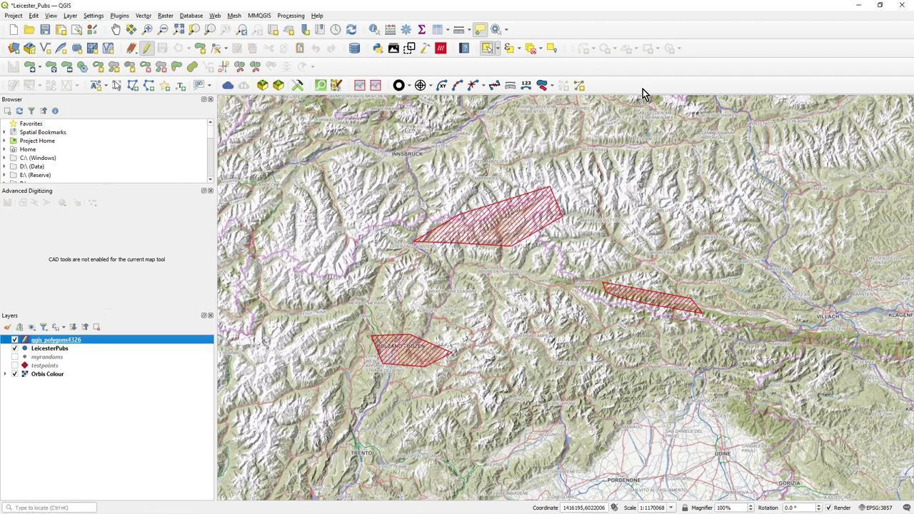
{"action": "right_click", "coordinate": [685, 74]}
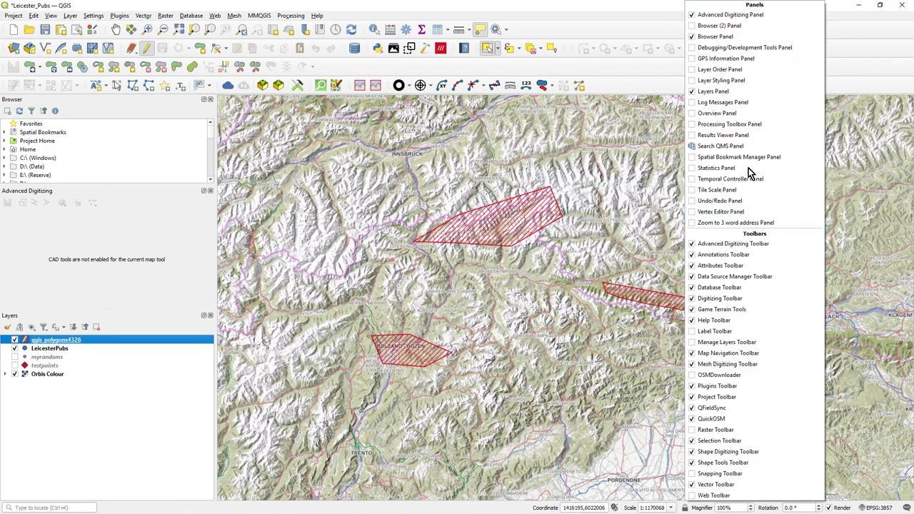
{"action": "left_click", "coordinate": [609, 28]}
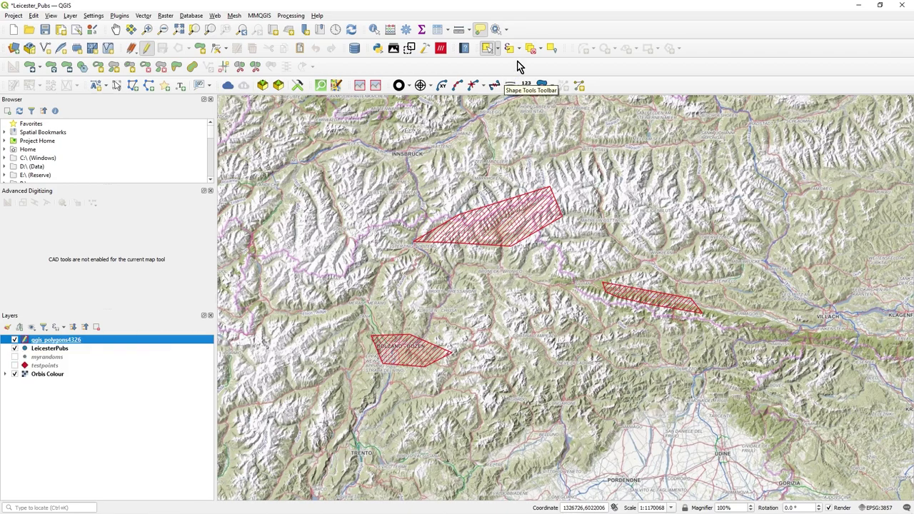
Step: Select the large northern polygon and use Move Feature(s) to shift it northeast on the map
{"action": "left_click", "coordinate": [502, 216]}
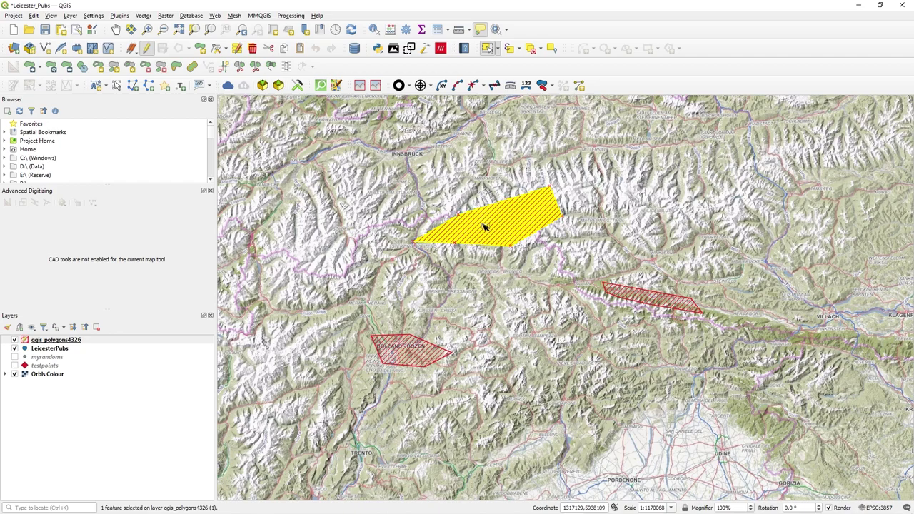
{"action": "left_click", "coordinate": [39, 69]}
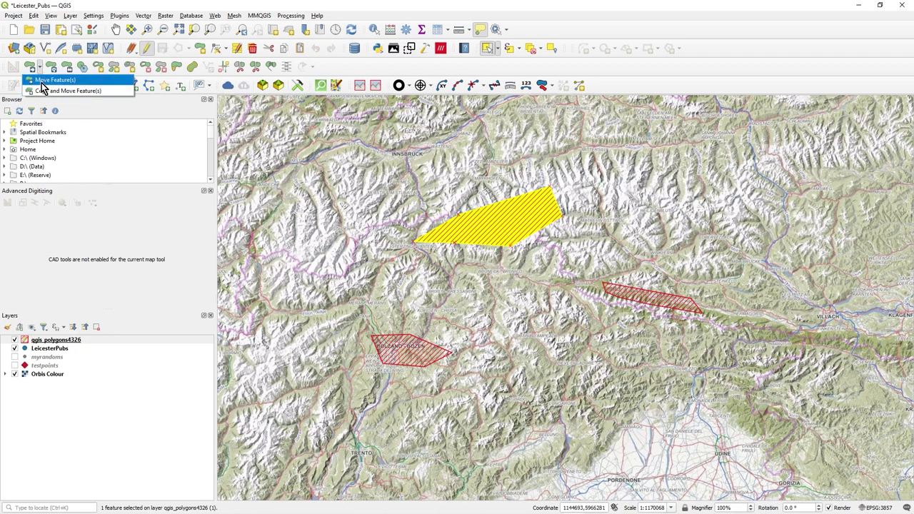
{"action": "left_click", "coordinate": [43, 80]}
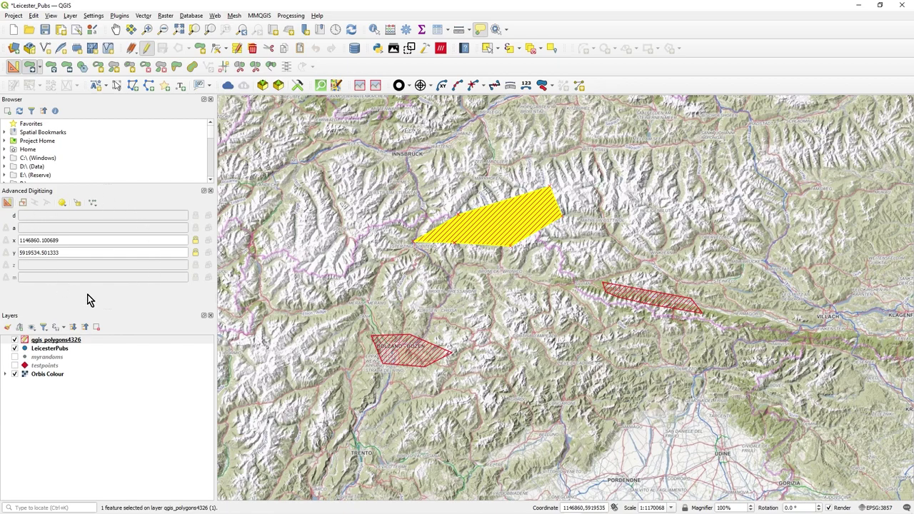
{"action": "left_click", "coordinate": [509, 225]}
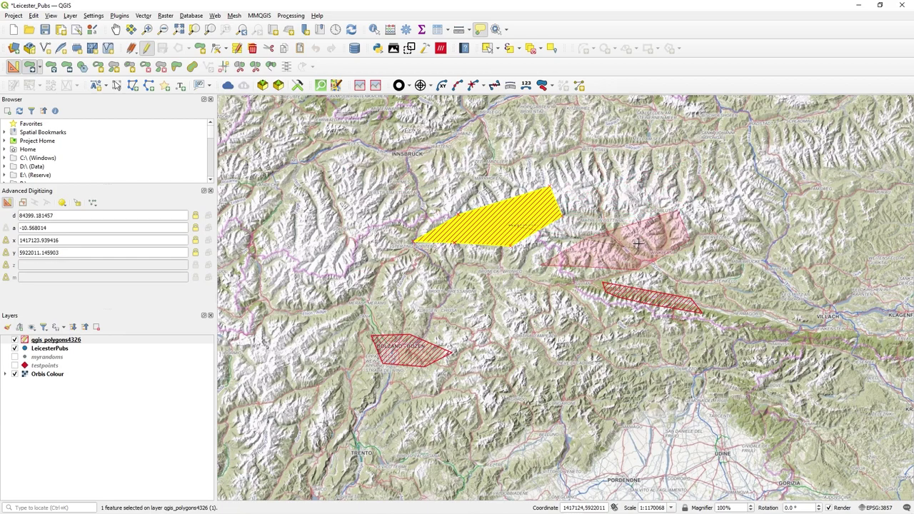
{"action": "left_click", "coordinate": [650, 165]}
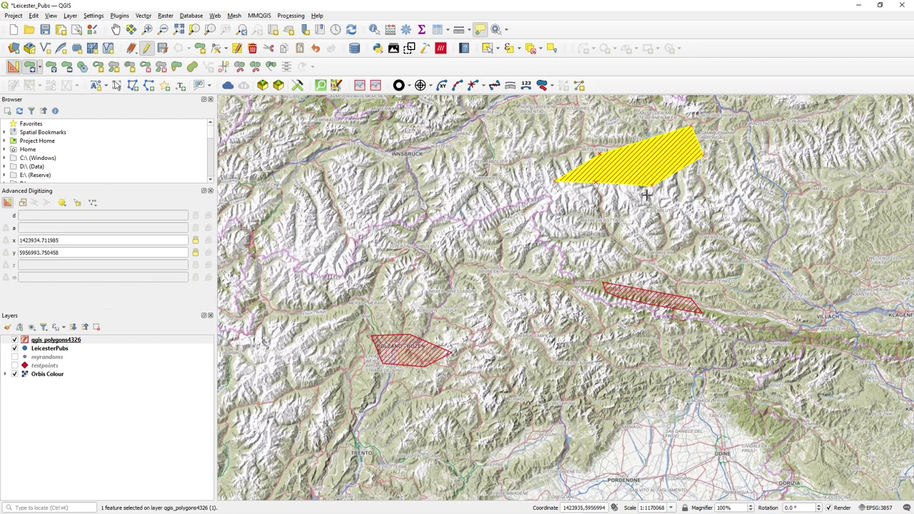
Step: Move the selected polygon back southwest near its original location and nudge it slightly northwest
{"action": "left_click", "coordinate": [624, 177]}
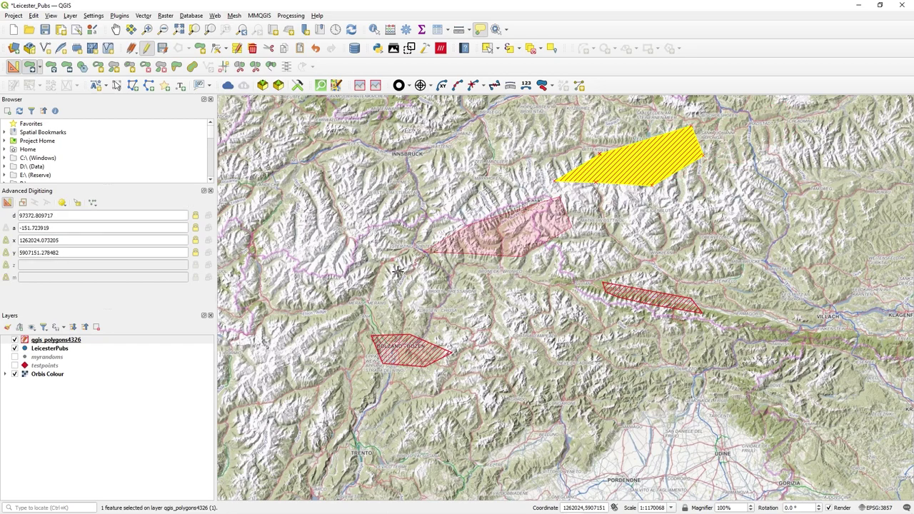
{"action": "left_click", "coordinate": [486, 246]}
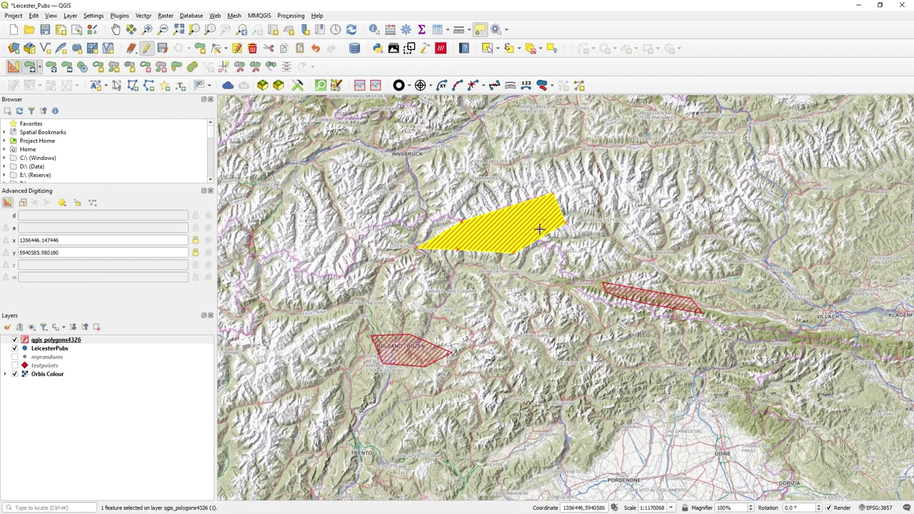
{"action": "mouse_move", "coordinate": [527, 239]}
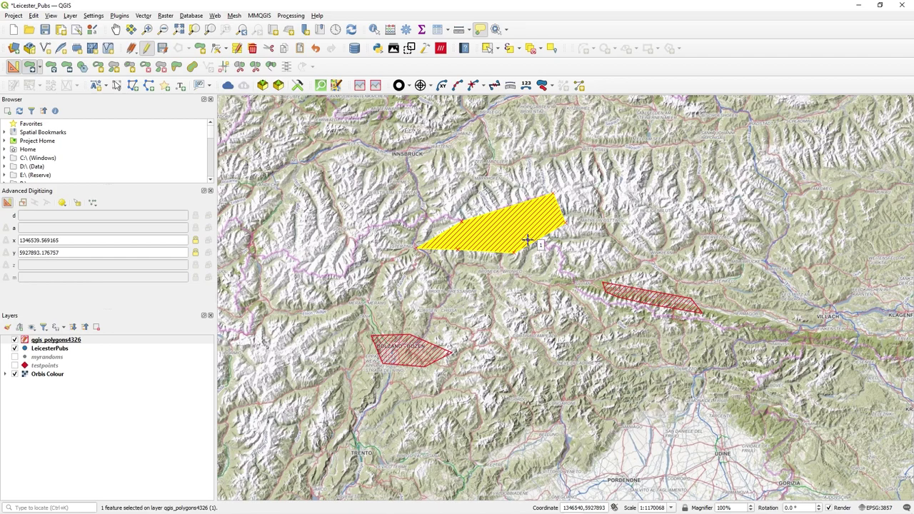
{"action": "left_click", "coordinate": [618, 240]}
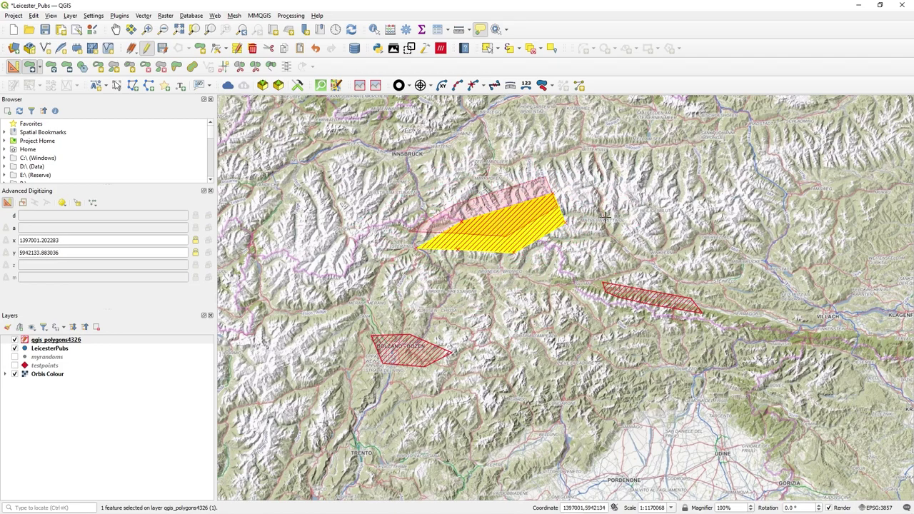
{"action": "left_click", "coordinate": [605, 218]}
Step: Select all three polygons of the qgis_polygons4326 layer
{"action": "left_click", "coordinate": [498, 48]}
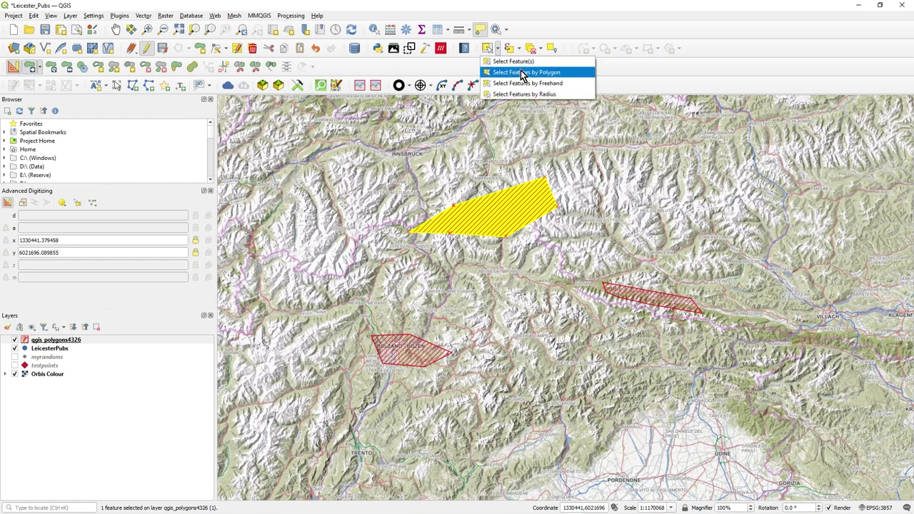
{"action": "left_click", "coordinate": [520, 72]}
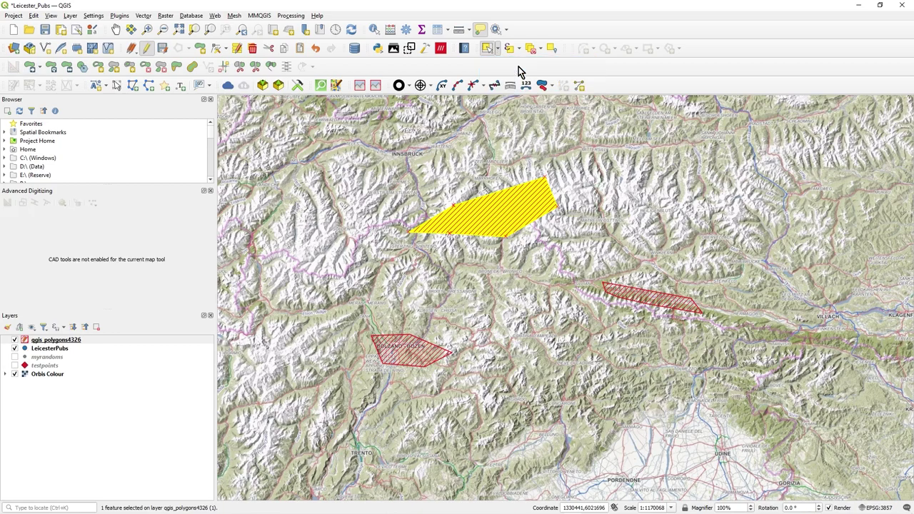
{"action": "left_click", "coordinate": [339, 144]}
{"action": "left_click_drag", "start_coordinate": [356, 135], "coordinate": [766, 417]}
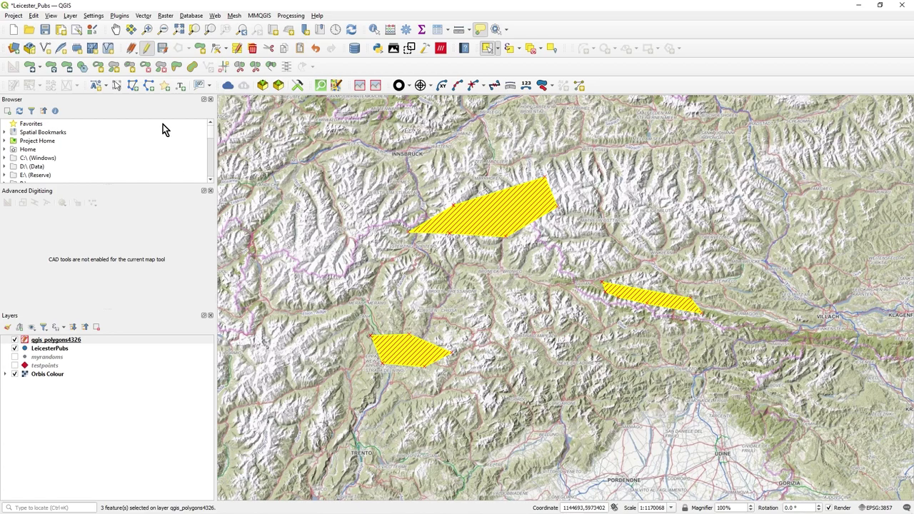
Step: Move the three selected polygons together a short distance east
{"action": "left_click", "coordinate": [32, 71]}
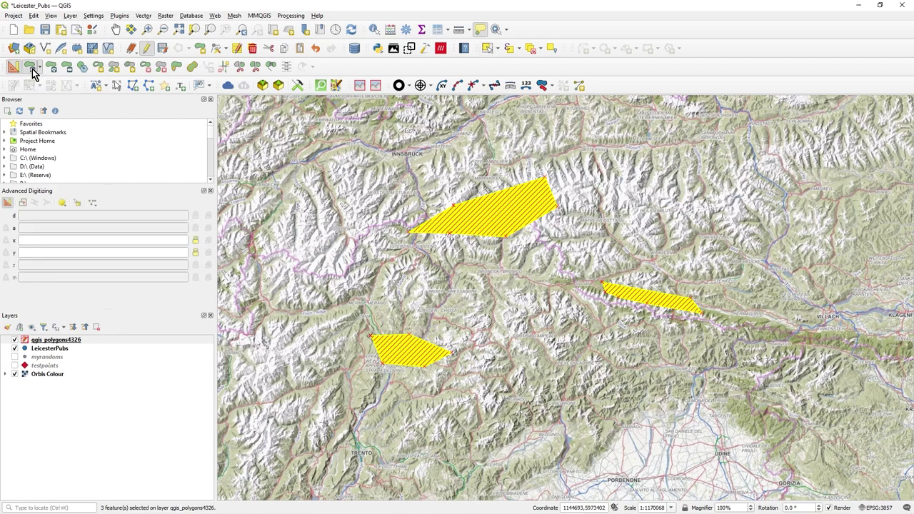
{"action": "left_click", "coordinate": [532, 212]}
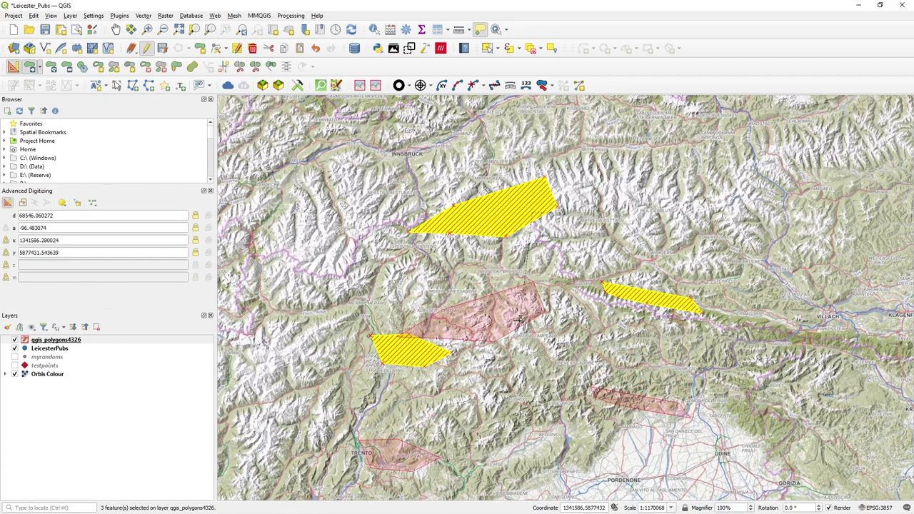
{"action": "left_click_drag", "start_coordinate": [510, 288], "coordinate": [588, 210]}
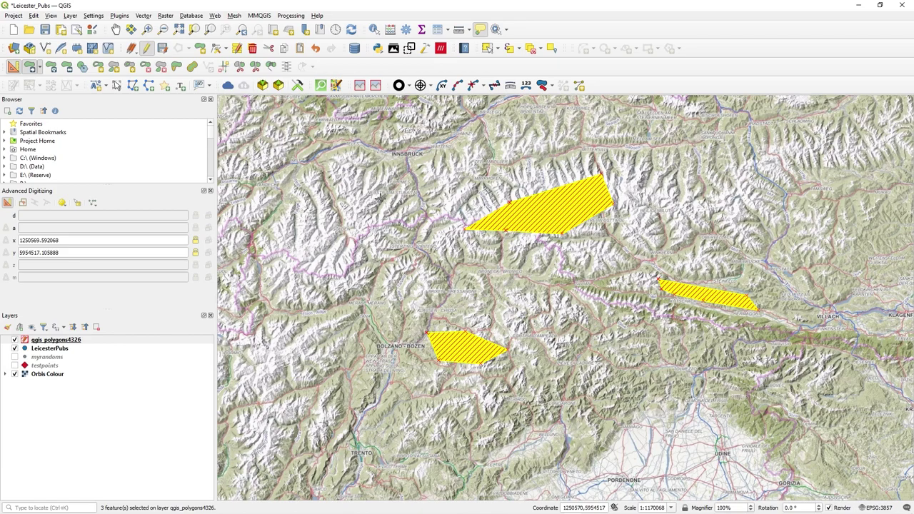
Step: Use Copy and Move Feature(s) to place four sets of copies of the three polygons to the west, north, southeast and south
{"action": "left_click", "coordinate": [40, 68]}
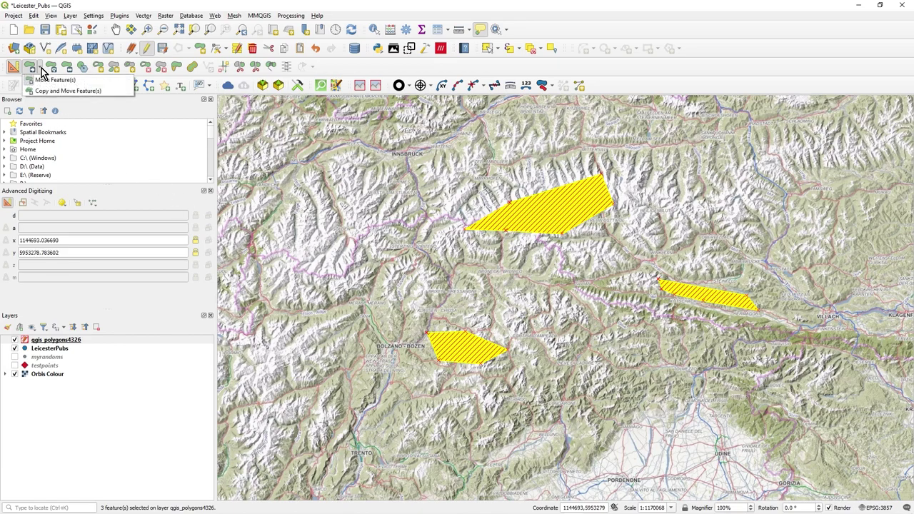
{"action": "left_click", "coordinate": [97, 90]}
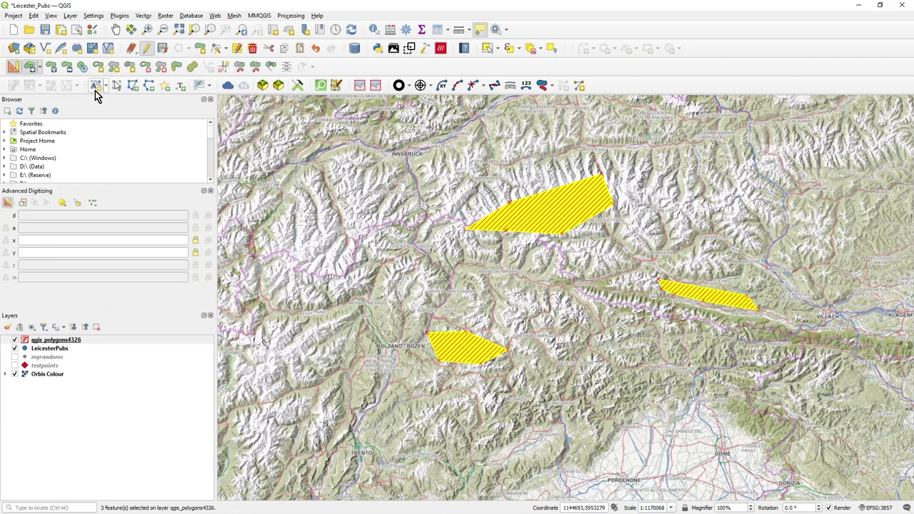
{"action": "left_click", "coordinate": [561, 208]}
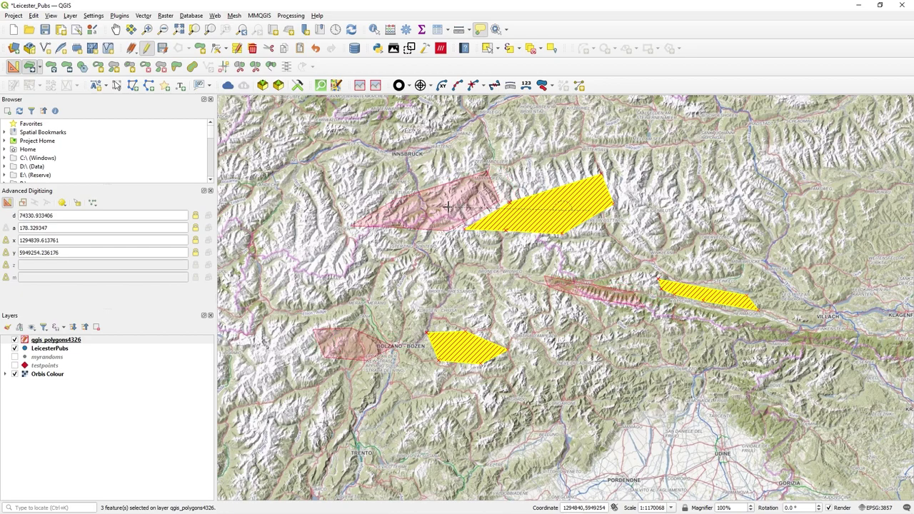
{"action": "left_click", "coordinate": [407, 209]}
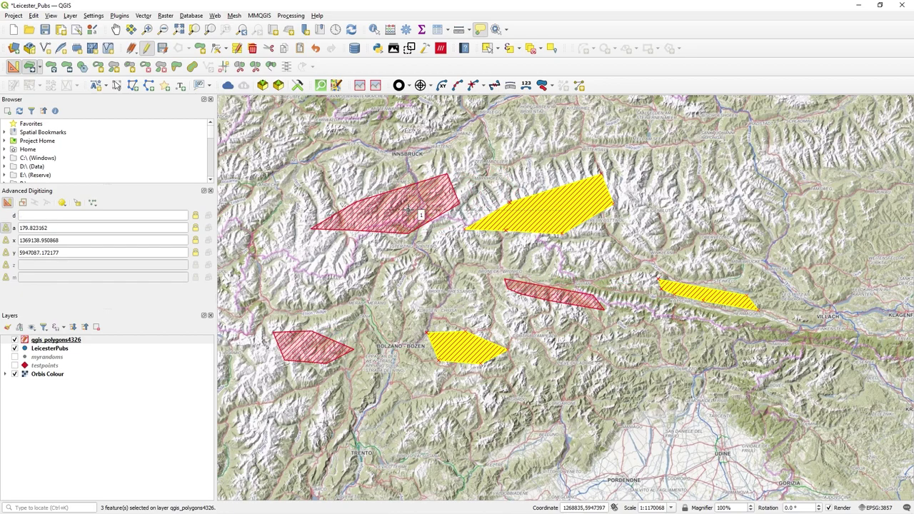
{"action": "left_click", "coordinate": [408, 209]}
{"action": "left_click", "coordinate": [546, 138]}
{"action": "left_click", "coordinate": [560, 143]}
{"action": "left_click", "coordinate": [635, 261]}
{"action": "left_click", "coordinate": [635, 262]}
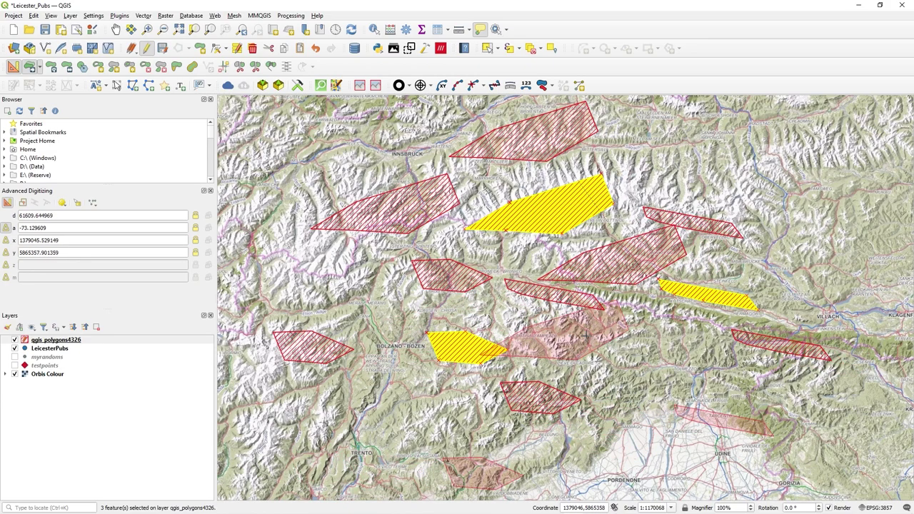
{"action": "left_click", "coordinate": [612, 334]}
{"action": "left_click", "coordinate": [613, 334]}
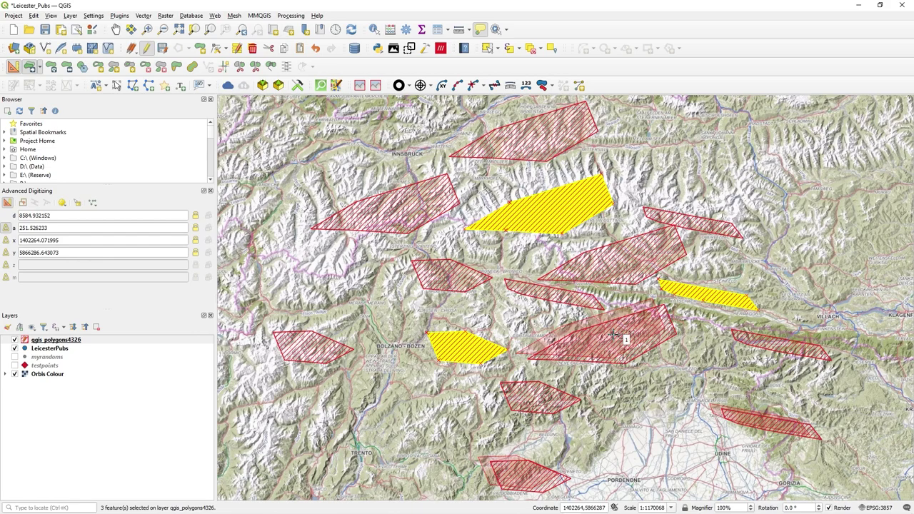
Step: Roll back the current edits for all layers and confirm the rollback
{"action": "right_click", "coordinate": [72, 341]}
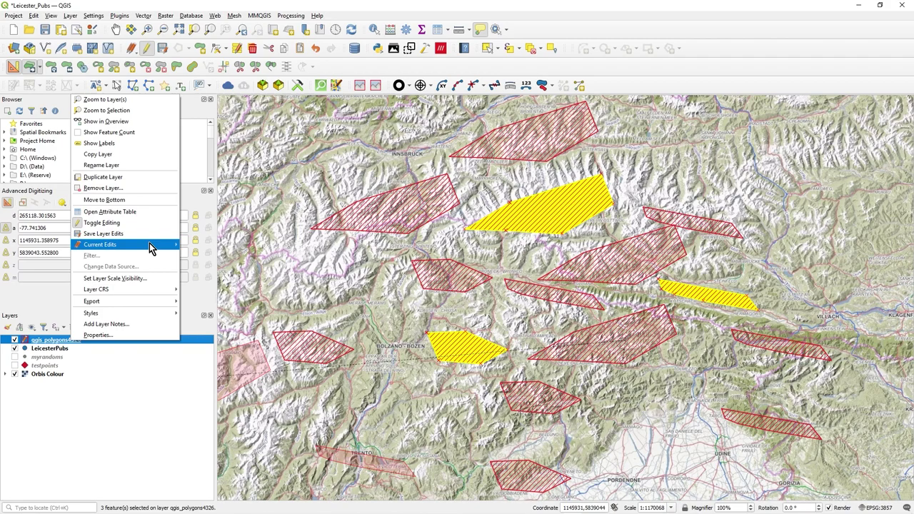
{"action": "mouse_move", "coordinate": [149, 245]}
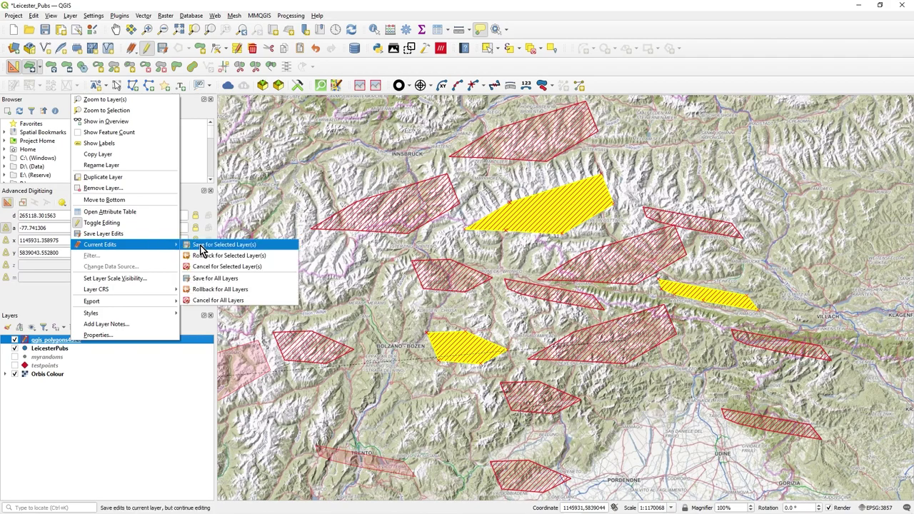
{"action": "left_click", "coordinate": [244, 289]}
{"action": "left_click", "coordinate": [466, 265]}
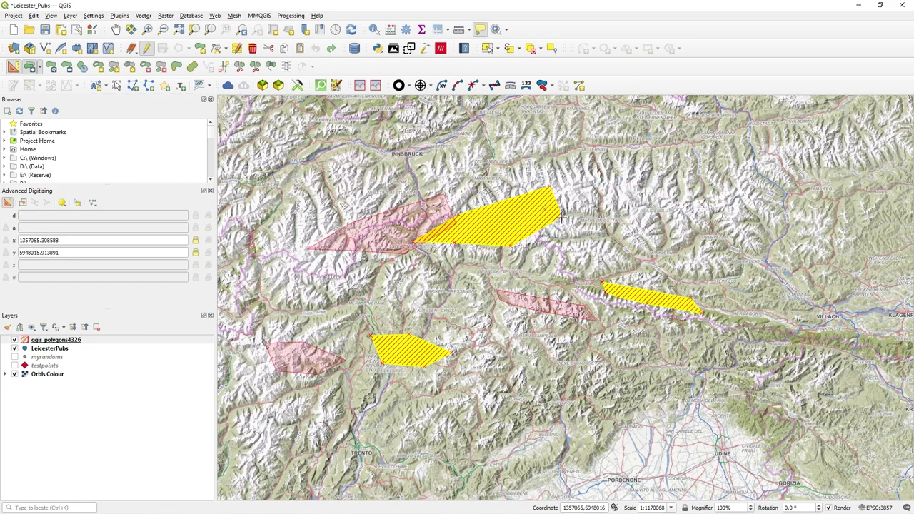
Step: Preview a freehand rotation of the three selected polygons with Rotate Feature(s), and cancel it
{"action": "key", "text": "Escape"}
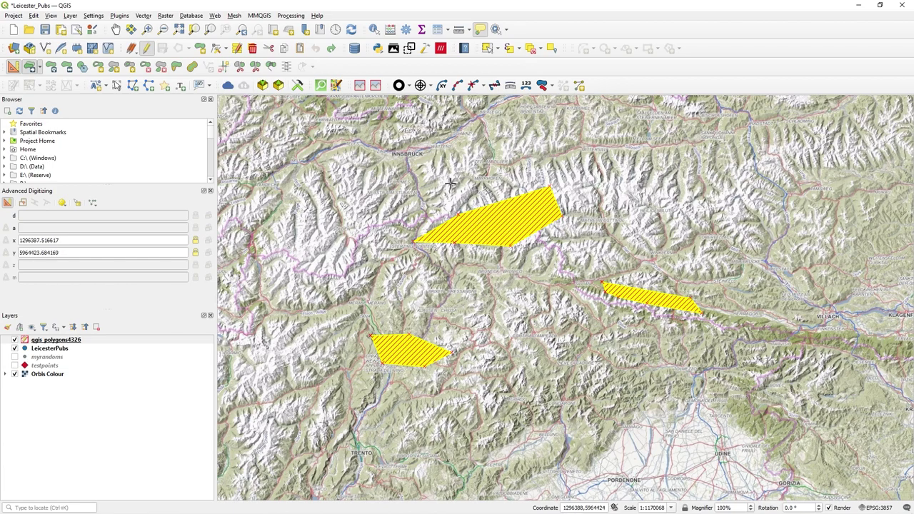
{"action": "left_click", "coordinate": [54, 70]}
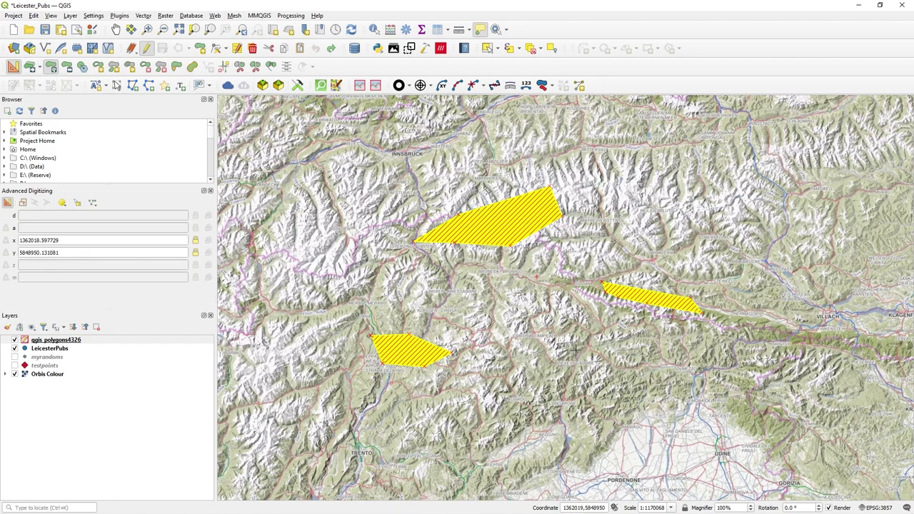
{"action": "left_click", "coordinate": [513, 218]}
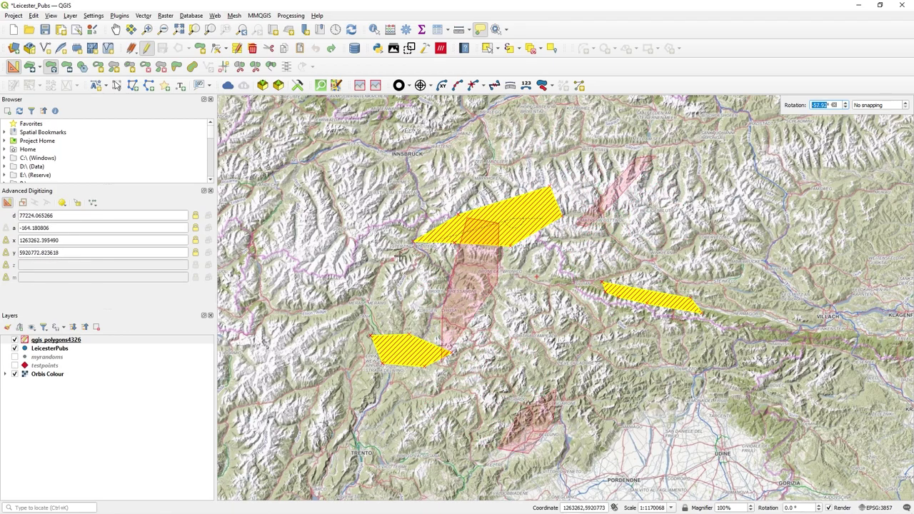
{"action": "key", "text": "Escape"}
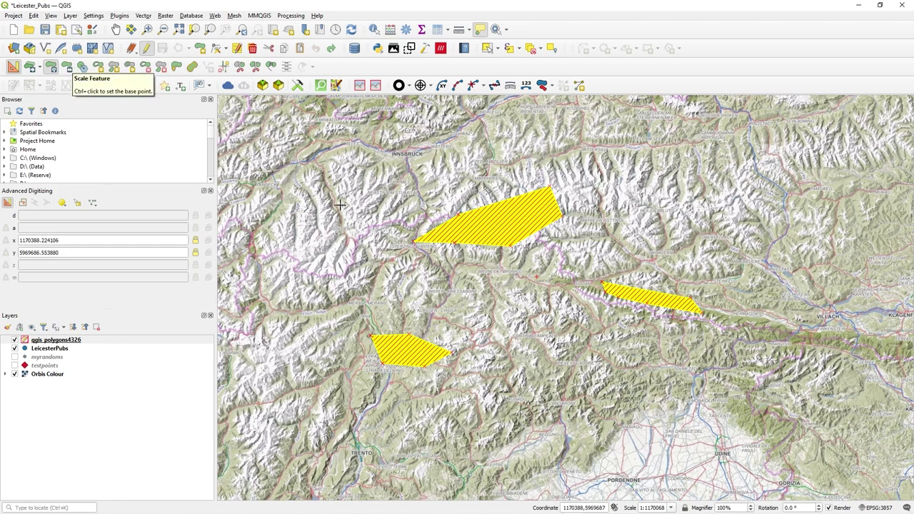
Step: Preview freehand scaling of the three selected polygons with Scale Feature from a base point in the southwestern polygon, and cancel it
{"action": "scroll", "coordinate": [505, 248], "scroll_direction": "down", "scroll_amount": 1}
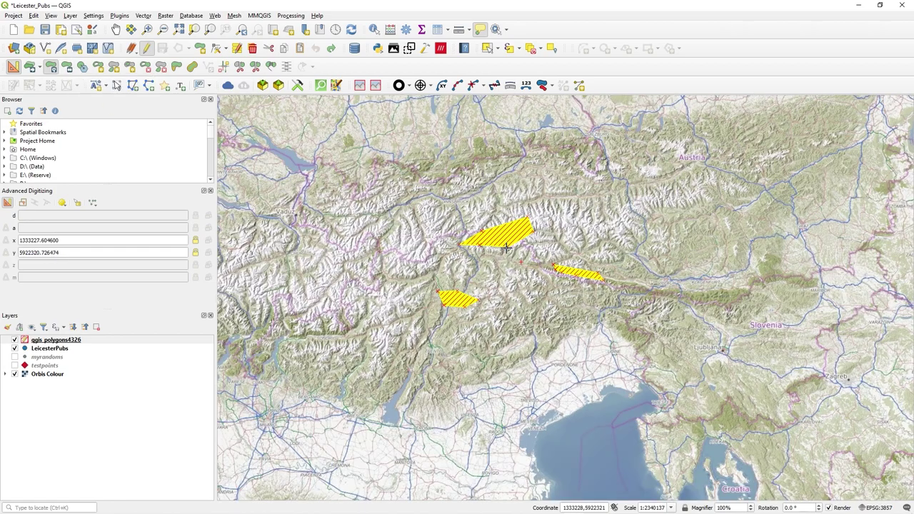
{"action": "left_click", "coordinate": [67, 68]}
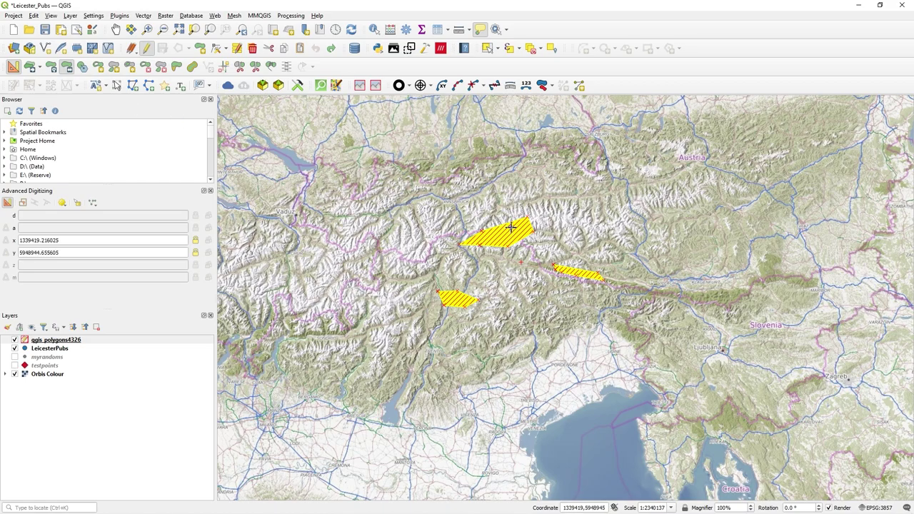
{"action": "left_click", "coordinate": [462, 299]}
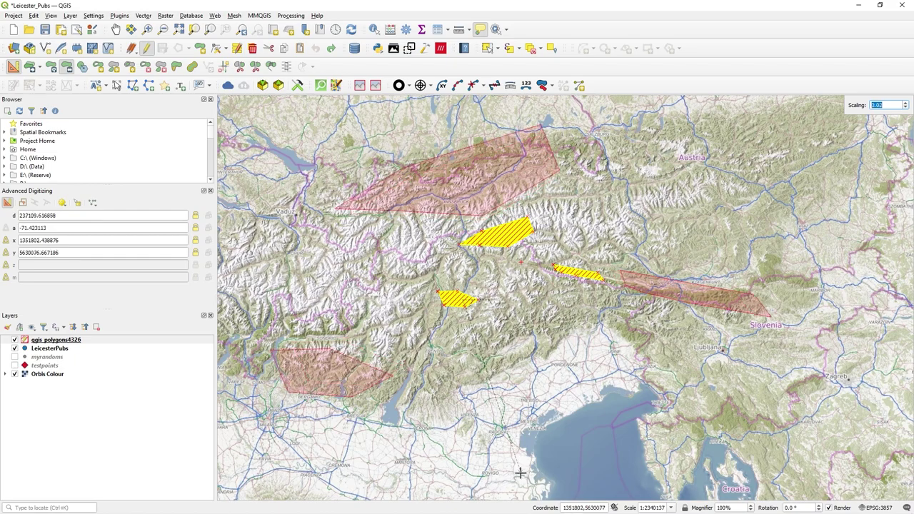
{"action": "right_click", "coordinate": [500, 382]}
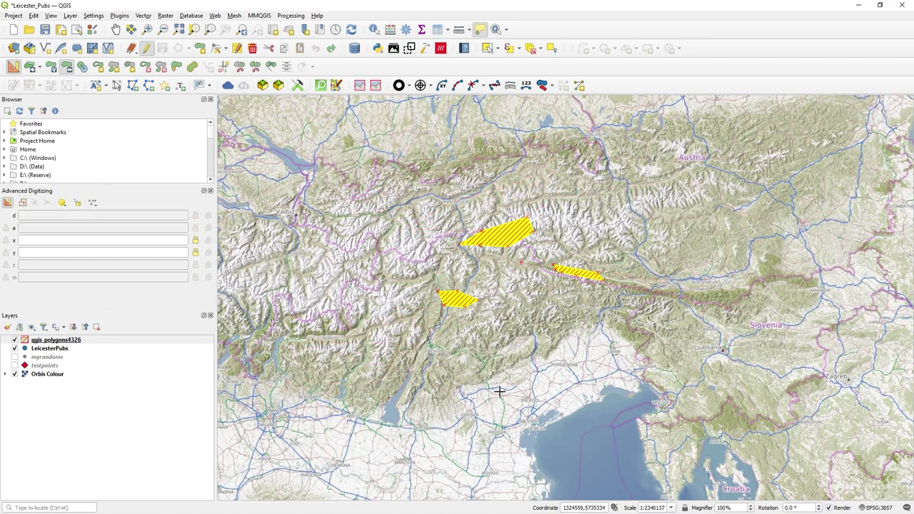
Step: Clear the current selection and select only the large northern polygon of the qgis_polygons4326 layer
{"action": "scroll", "coordinate": [512, 261], "scroll_direction": "up", "scroll_amount": 1}
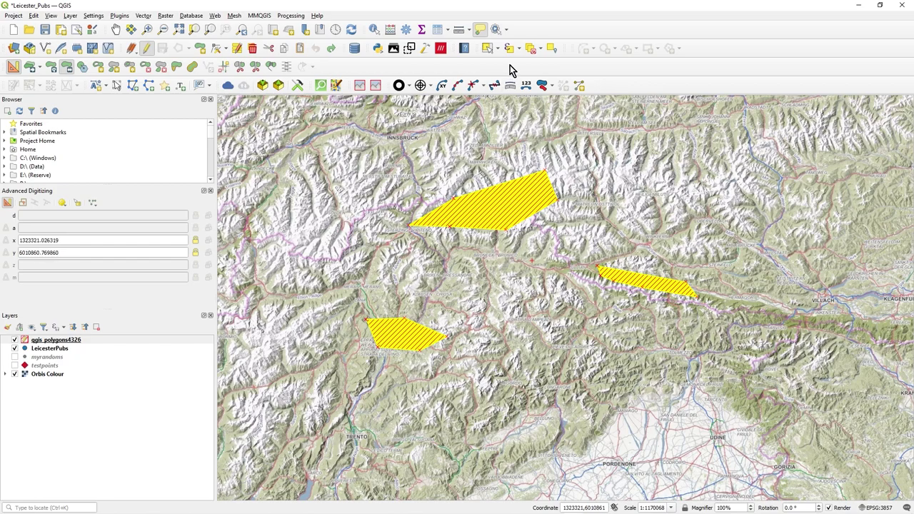
{"action": "left_click", "coordinate": [491, 52]}
{"action": "left_click", "coordinate": [623, 164]}
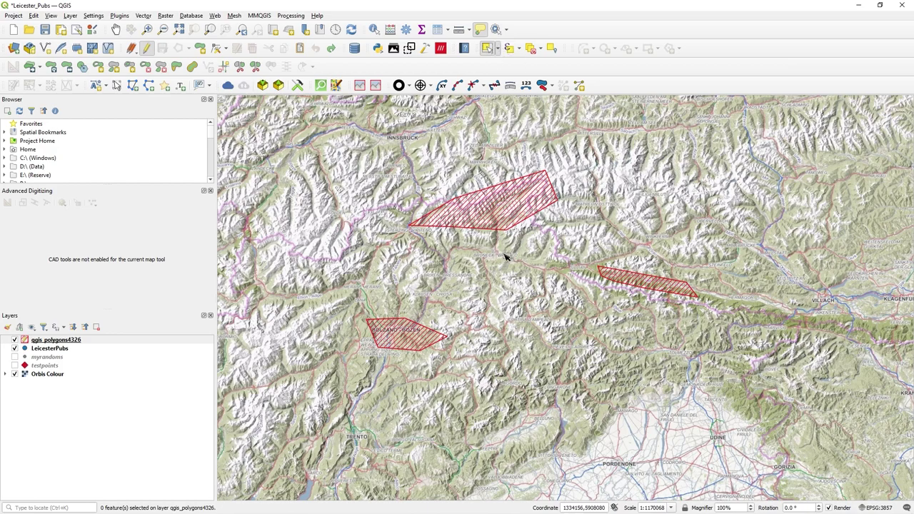
{"action": "left_click", "coordinate": [541, 49]}
{"action": "left_click", "coordinate": [541, 61]}
{"action": "left_click", "coordinate": [514, 210]}
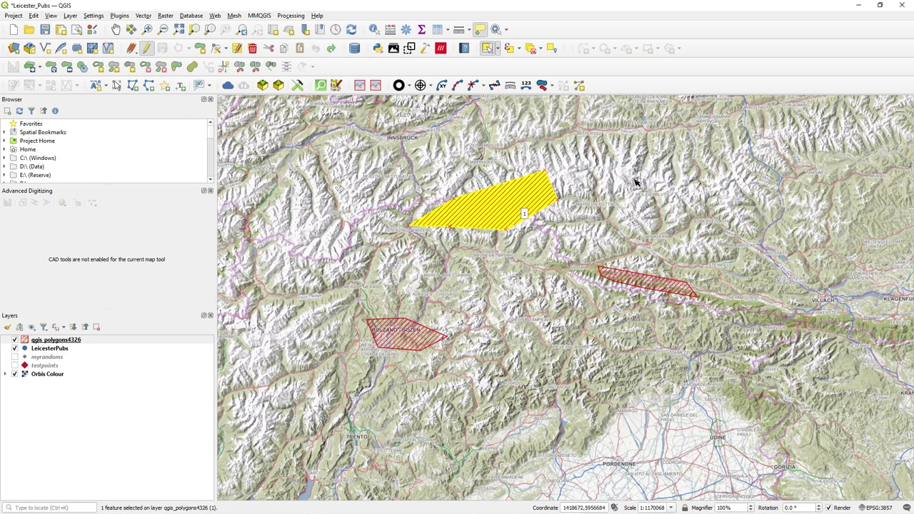
{"action": "left_click_drag", "start_coordinate": [634, 173], "coordinate": [614, 259]}
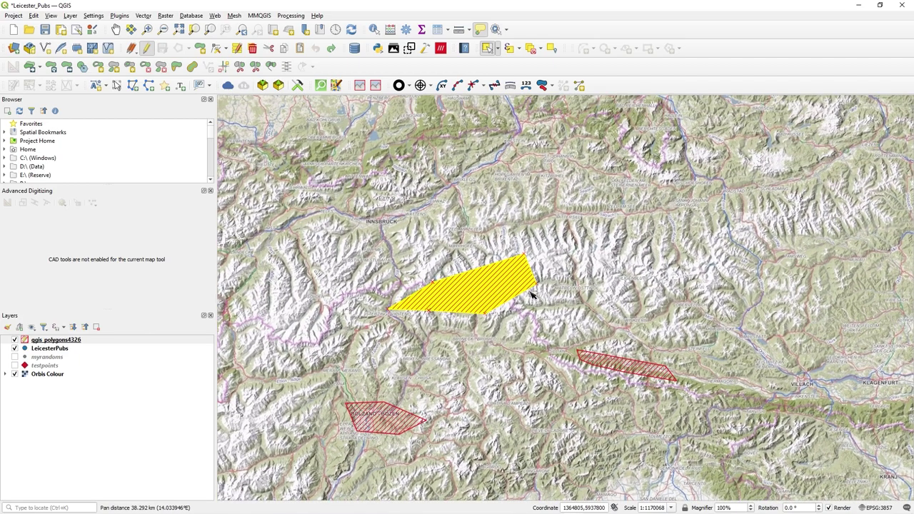
{"action": "scroll", "coordinate": [579, 261], "scroll_direction": "up", "scroll_amount": 1}
{"action": "scroll", "coordinate": [579, 262], "scroll_direction": "down", "scroll_amount": 1}
{"action": "left_click_drag", "start_coordinate": [580, 262], "coordinate": [592, 241]}
{"action": "scroll", "coordinate": [575, 249], "scroll_direction": "up", "scroll_amount": 1}
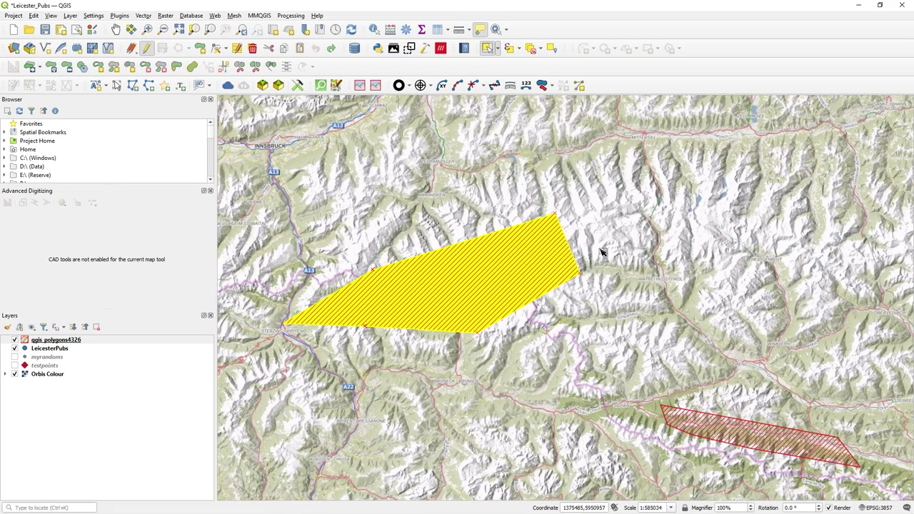
{"action": "scroll", "coordinate": [602, 251], "scroll_direction": "down", "scroll_amount": 1}
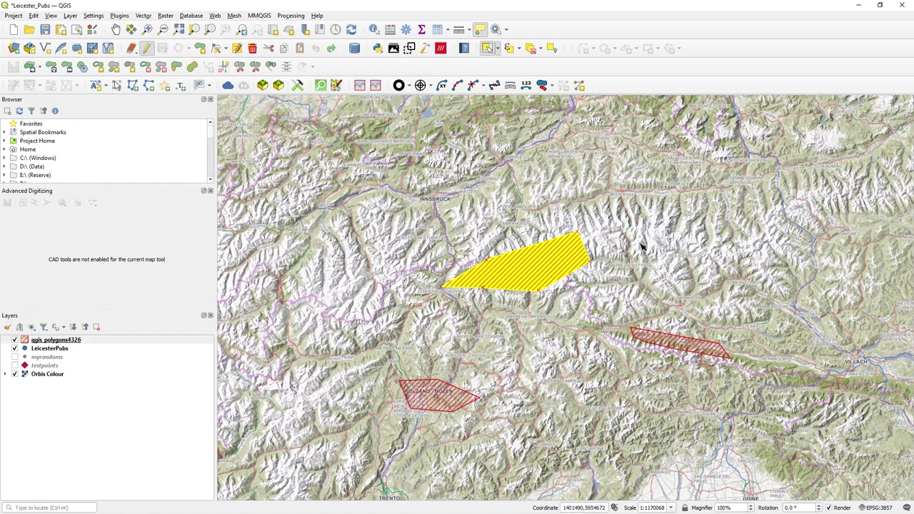
{"action": "scroll", "coordinate": [641, 247], "scroll_direction": "down", "scroll_amount": 1}
{"action": "left_click_drag", "start_coordinate": [582, 267], "coordinate": [526, 302]}
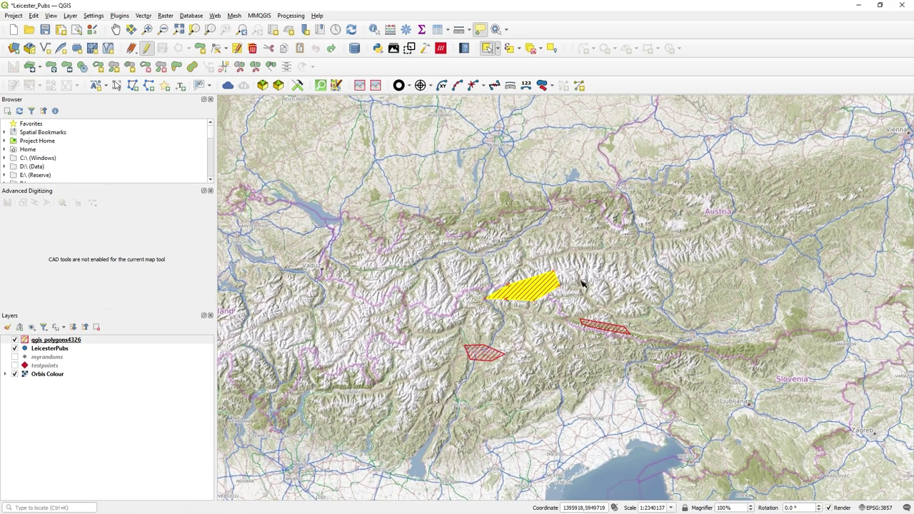
{"action": "left_click_drag", "start_coordinate": [584, 297], "coordinate": [555, 286]}
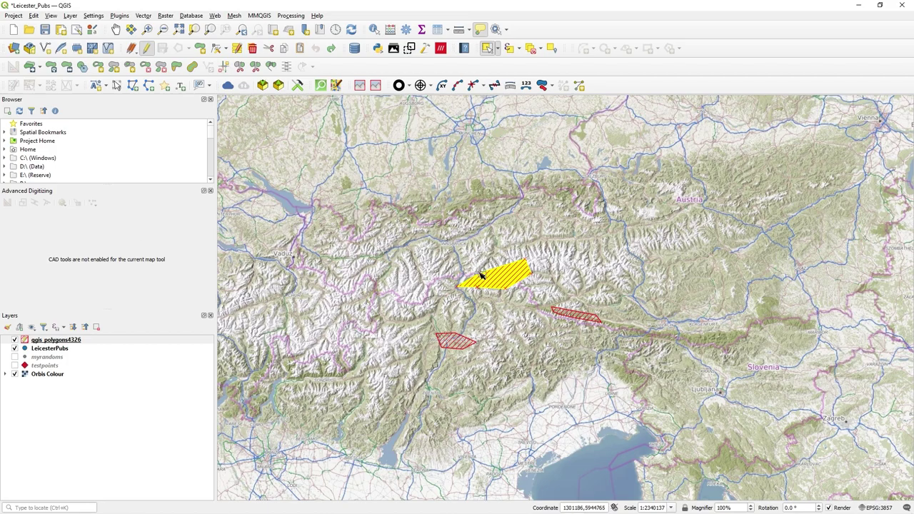
{"action": "scroll", "coordinate": [524, 282], "scroll_direction": "up", "scroll_amount": 1}
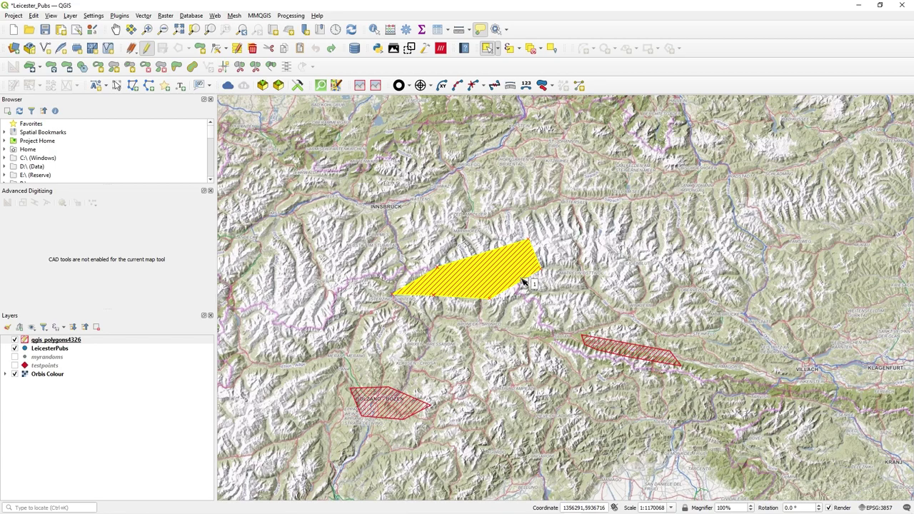
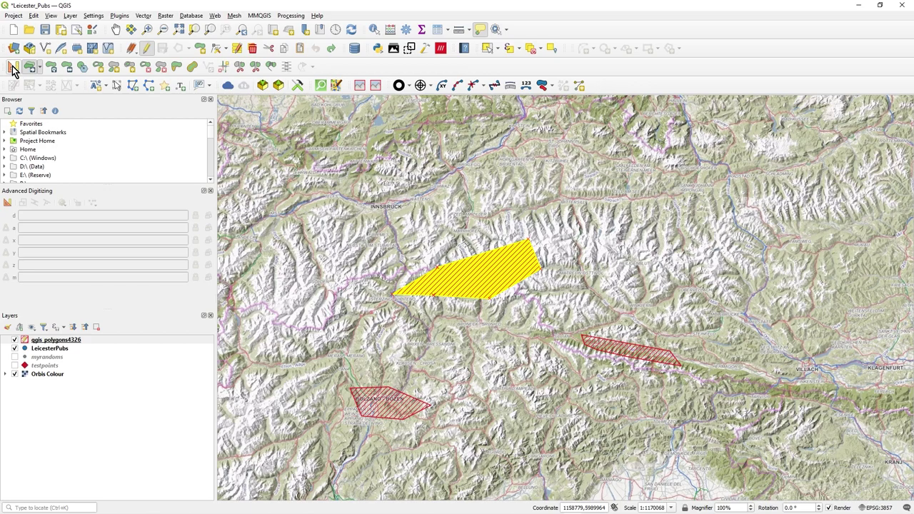
Step: Enable the advanced digitizing tools and set the base point for copying the selected polygon inside it
{"action": "left_click", "coordinate": [12, 68]}
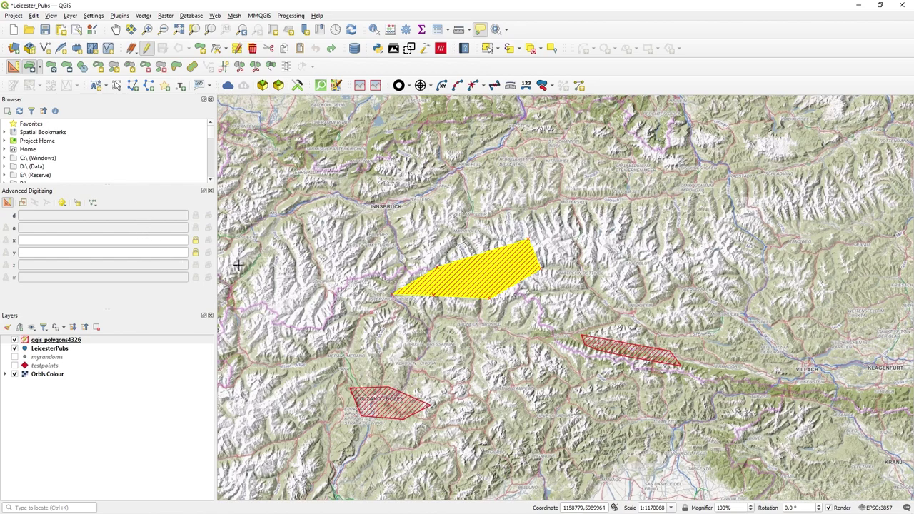
{"action": "left_click", "coordinate": [481, 270]}
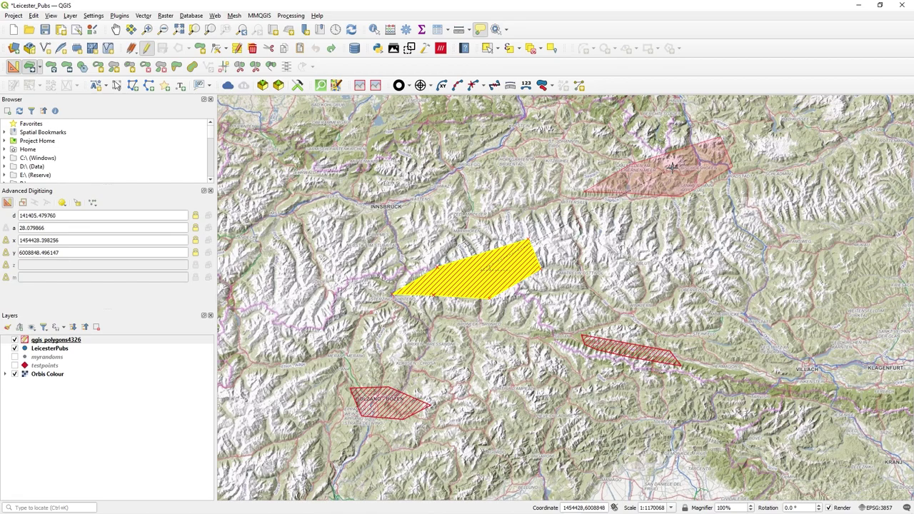
Step: Try to set the copy's offset to angle 35 and distance 50000
{"action": "left_click", "coordinate": [69, 227]}
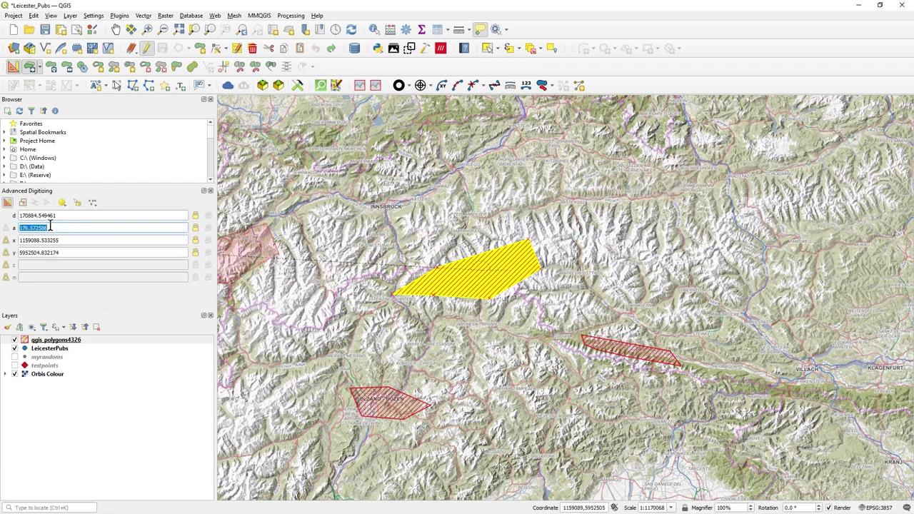
{"action": "type", "text": "35"}
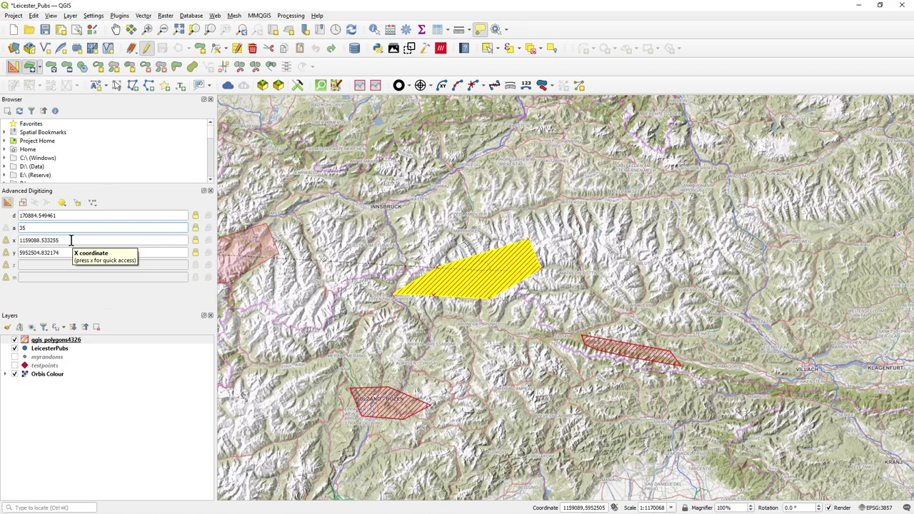
{"action": "left_click_drag", "start_coordinate": [64, 218], "coordinate": [17, 215]}
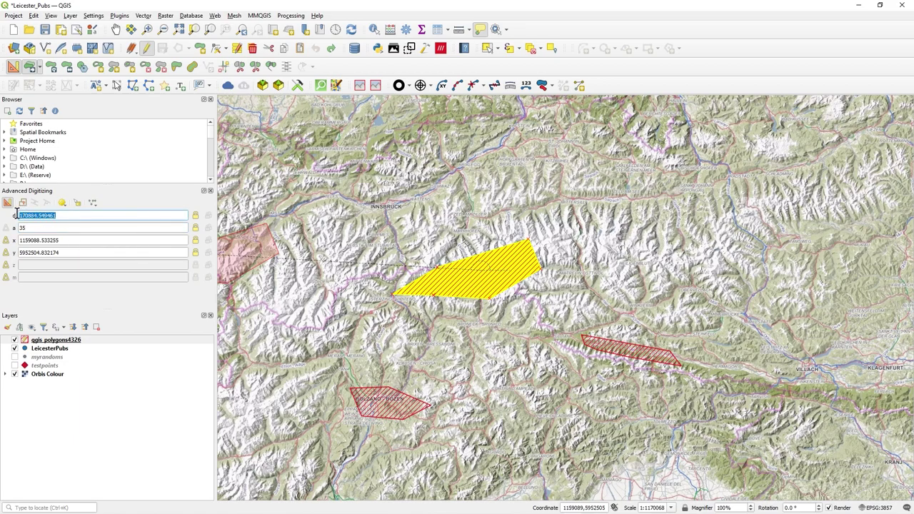
{"action": "type", "text": "50000"}
{"action": "left_click", "coordinate": [82, 218]}
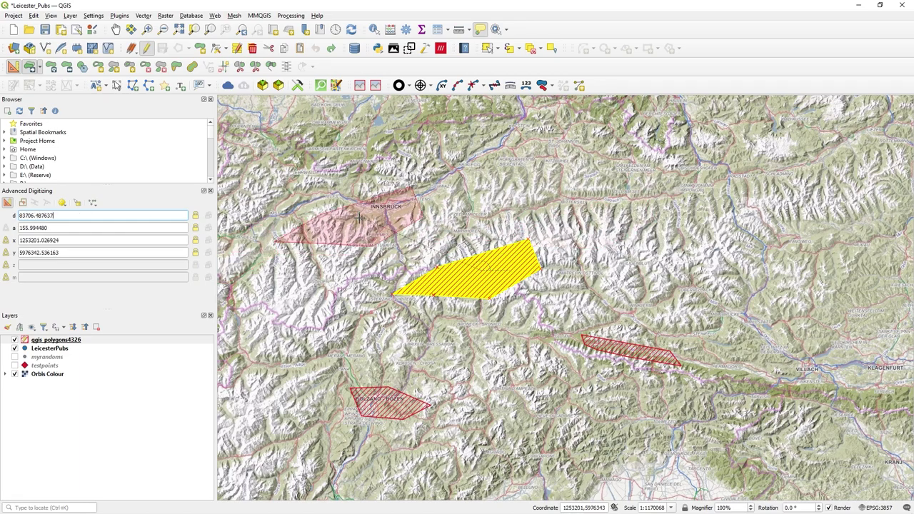
Step: Set the angle of the copy's offset to 35 and lock it
{"action": "left_click", "coordinate": [107, 229]}
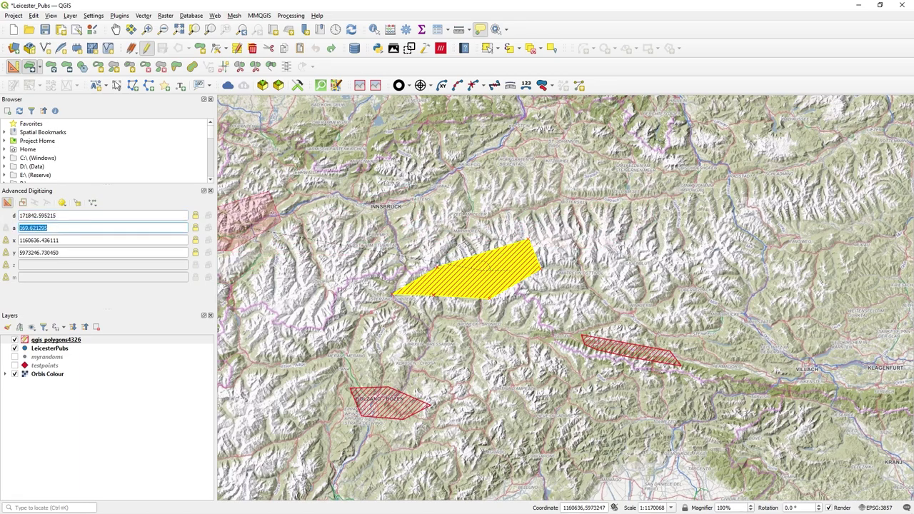
{"action": "type", "text": "35"}
{"action": "key", "text": "shift+Tab"}
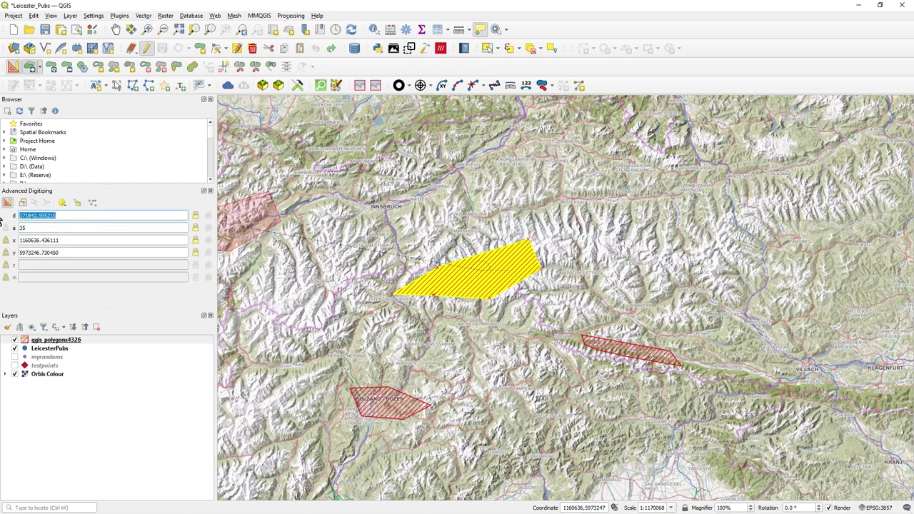
{"action": "type", "text": "50000"}
{"action": "key", "text": "Tab"}
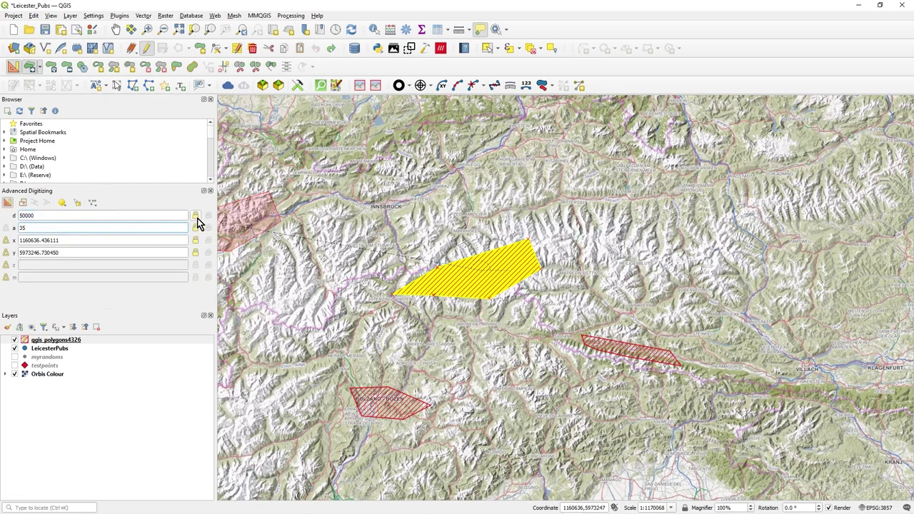
{"action": "type", "text": "35"}
{"action": "left_click", "coordinate": [195, 230]}
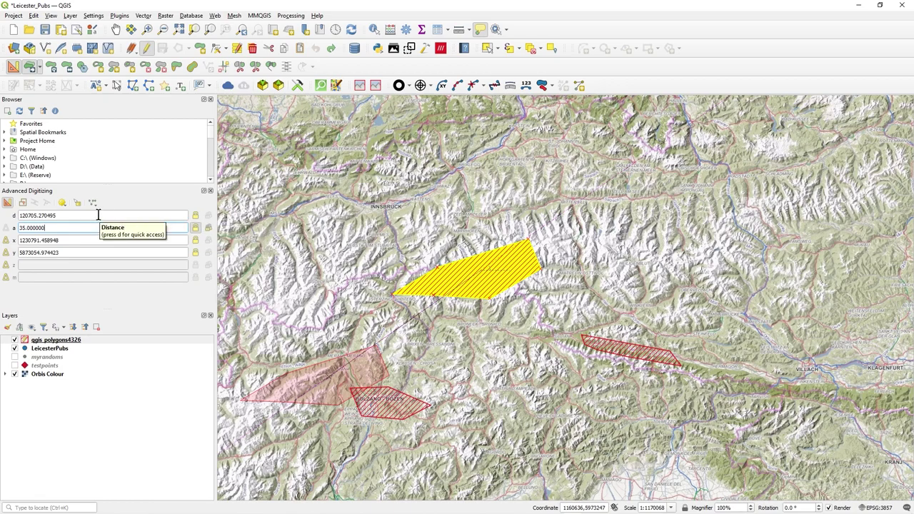
Step: Set the distance of the copy's offset to 50000 and lock it
{"action": "type", "text": "d560"}
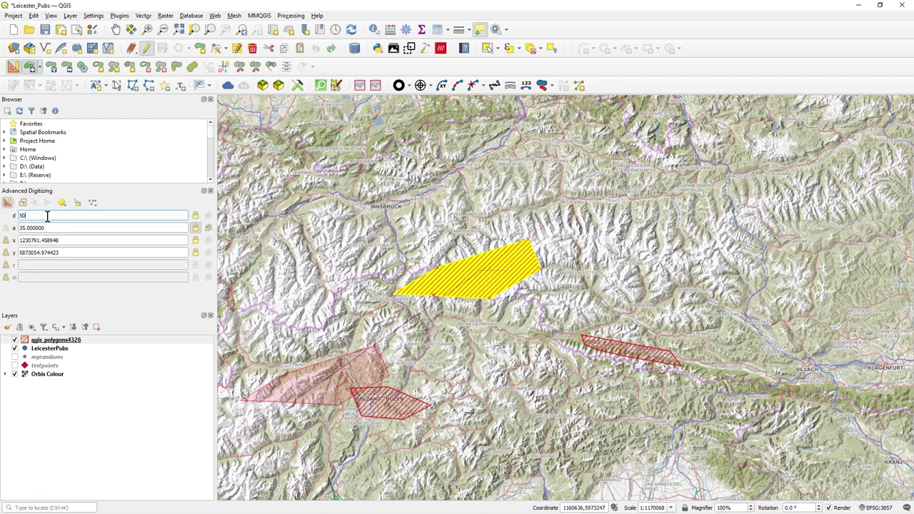
{"action": "type", "text": "0000"}
{"action": "key", "text": "Tab"}
{"action": "key", "text": "Return"}
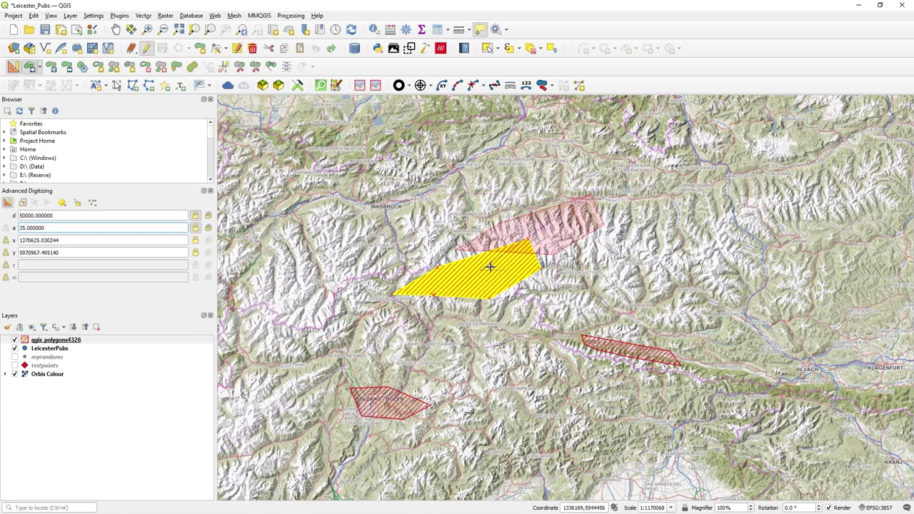
Step: Place the copy of the large polygon northeast of the original at the locked offset, and cancel any further copy
{"action": "scroll", "coordinate": [482, 264], "scroll_direction": "up", "scroll_amount": 1}
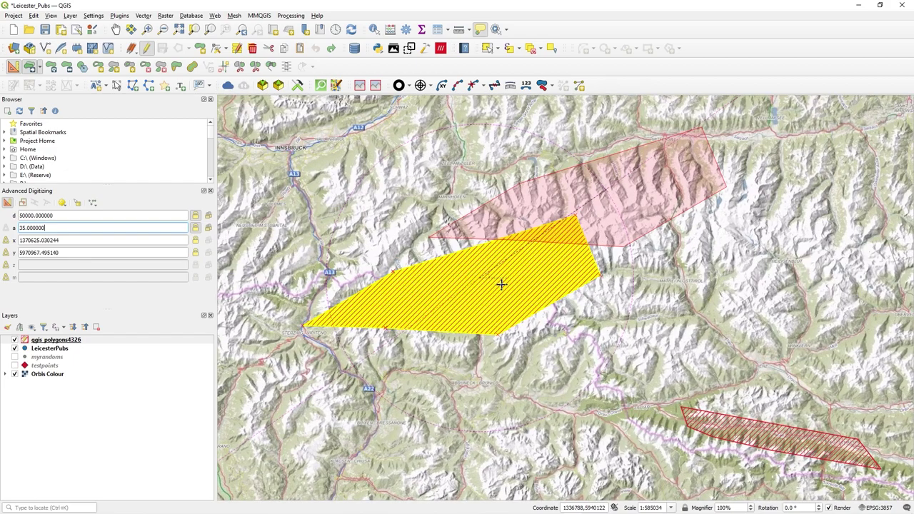
{"action": "scroll", "coordinate": [493, 278], "scroll_direction": "down", "scroll_amount": 1}
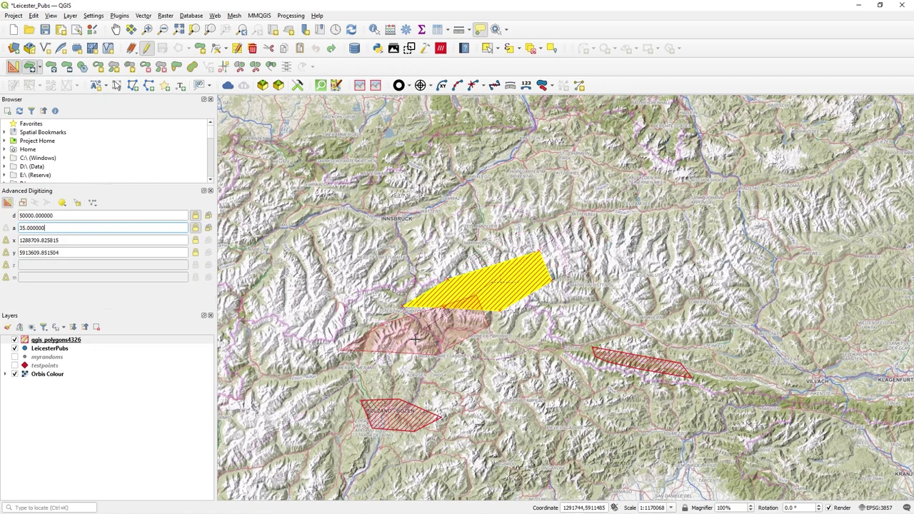
{"action": "left_click", "coordinate": [640, 194]}
{"action": "left_click", "coordinate": [639, 195]}
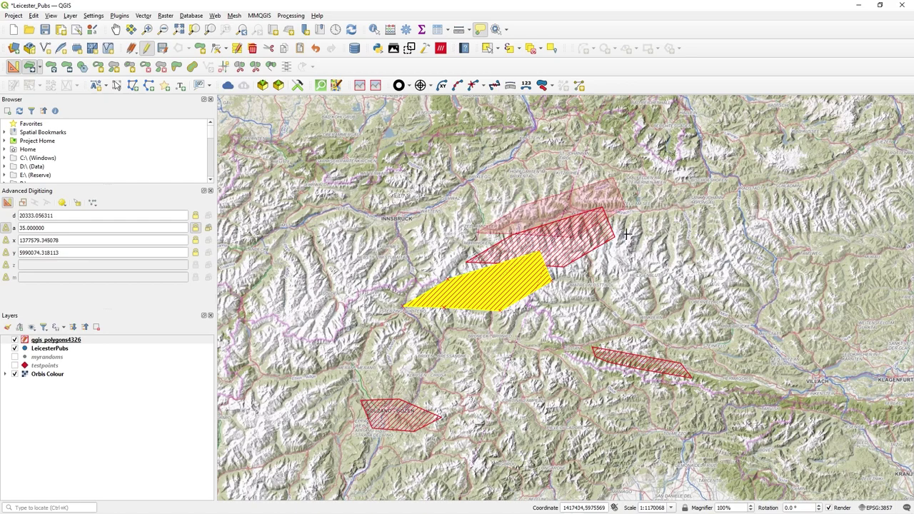
{"action": "right_click", "coordinate": [689, 209]}
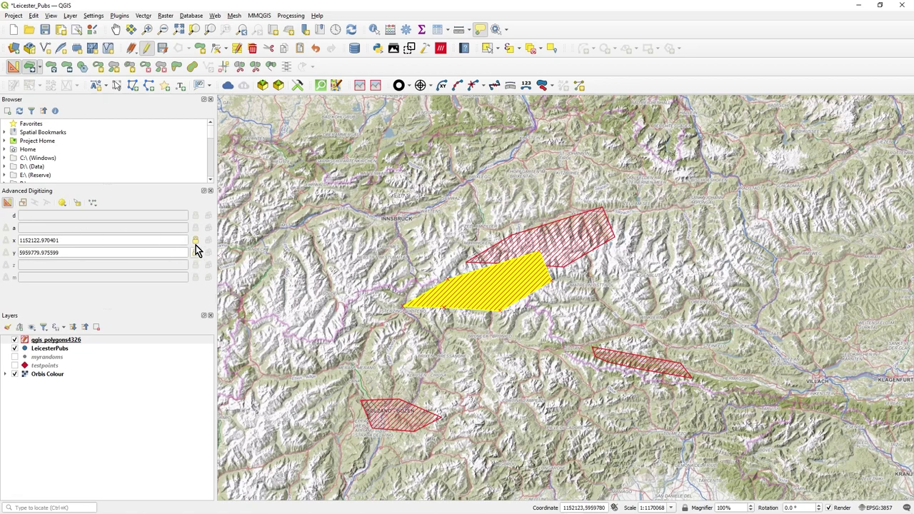
Step: Try locking the x coordinate at 1152122.970401 and the y coordinate at 5962566.200741, and release both locks
{"action": "double_click", "coordinate": [59, 239]}
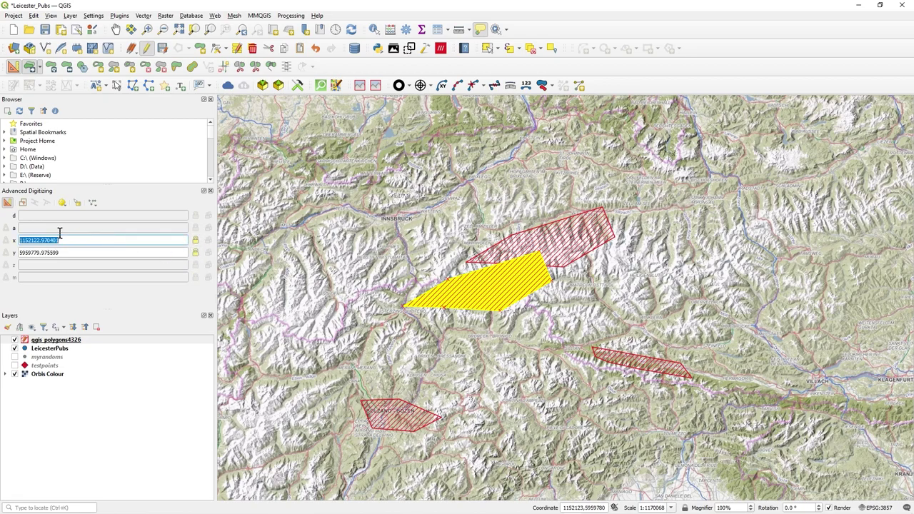
{"action": "left_click", "coordinate": [70, 253]}
{"action": "left_click", "coordinate": [96, 239]}
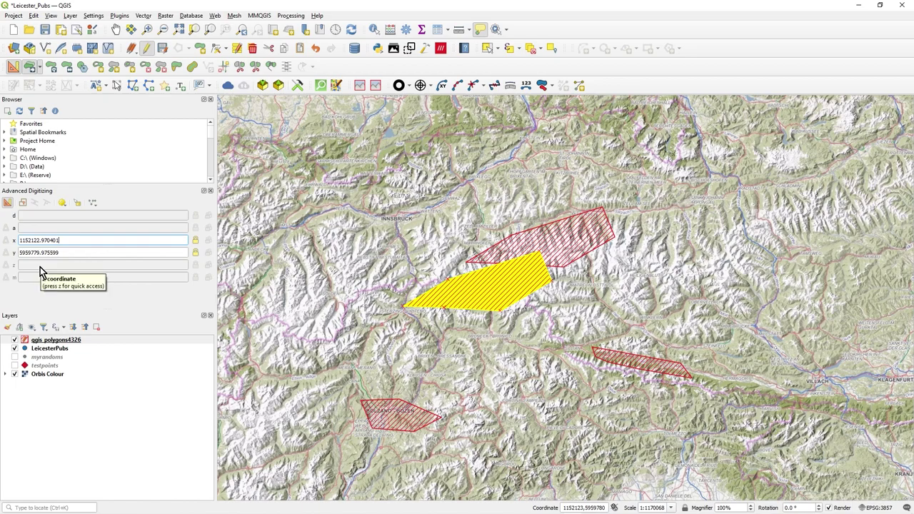
{"action": "left_click", "coordinate": [196, 242]}
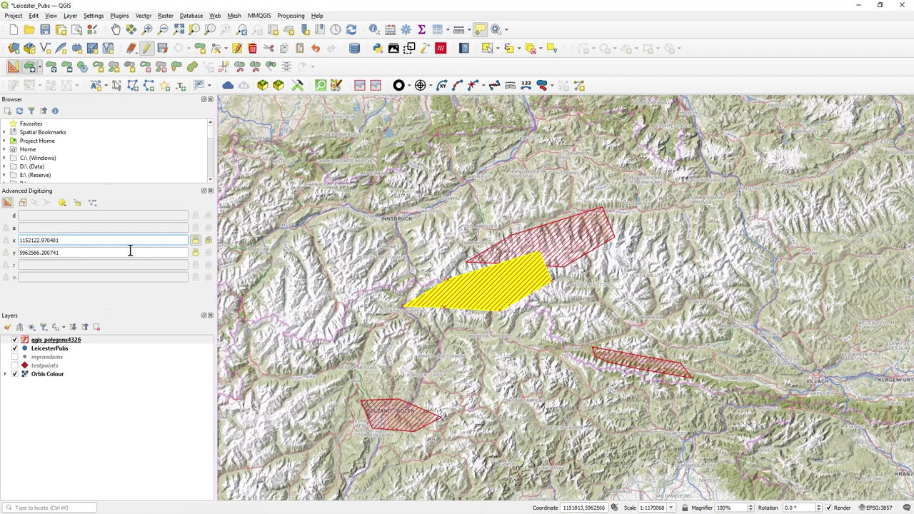
{"action": "left_click", "coordinate": [129, 252]}
{"action": "left_click", "coordinate": [195, 254]}
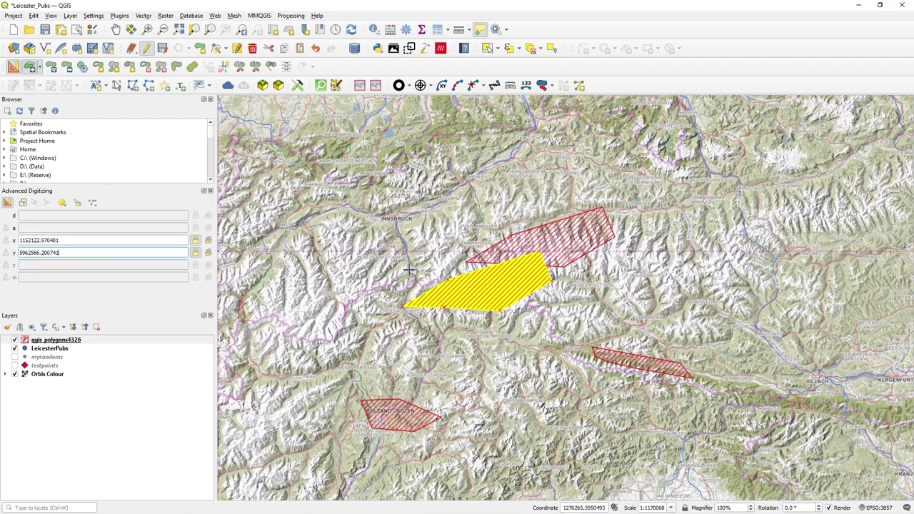
{"action": "left_click", "coordinate": [196, 241]}
{"action": "left_click", "coordinate": [196, 253]}
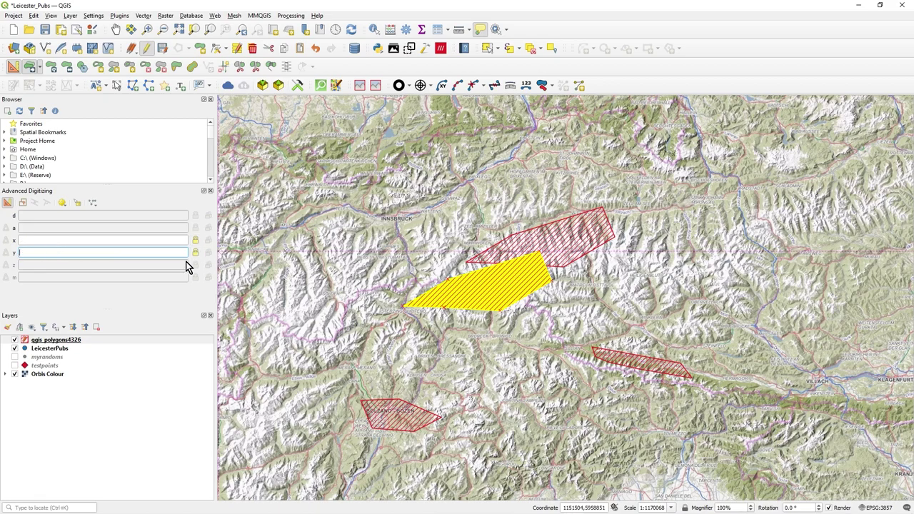
Step: Roll back the current unsaved edits of the qgis_polygons4326 layer
{"action": "right_click", "coordinate": [60, 341]}
{"action": "mouse_move", "coordinate": [133, 232]}
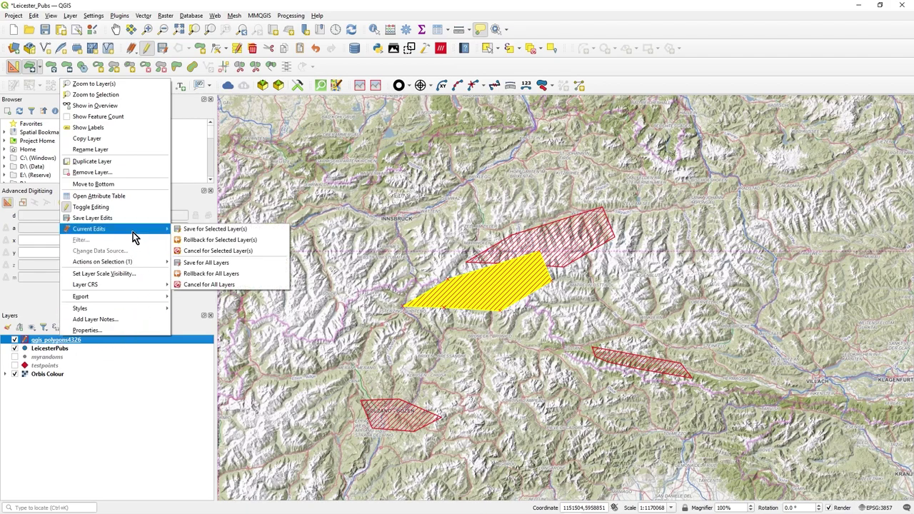
{"action": "left_click", "coordinate": [244, 242]}
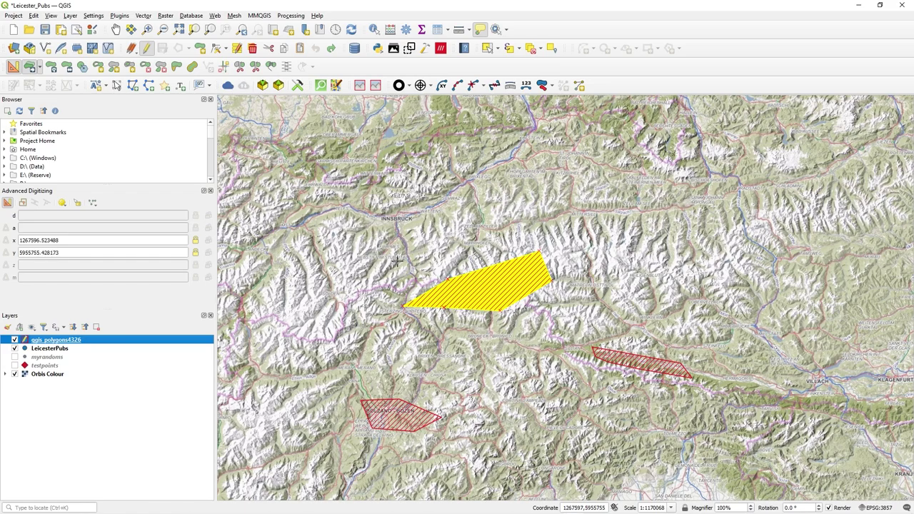
Step: Turn off editing for the qgis_polygons4326 layer and deselect the large polygon
{"action": "right_click", "coordinate": [61, 343]}
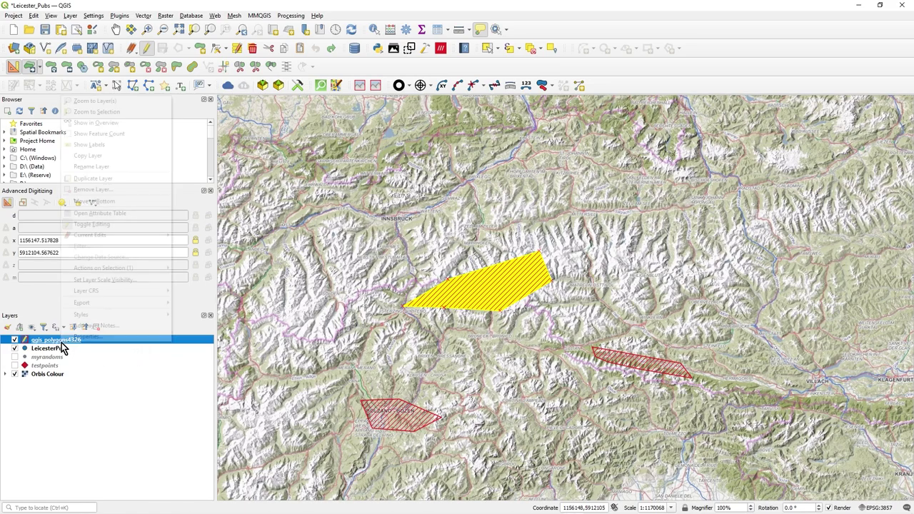
{"action": "left_click", "coordinate": [134, 227]}
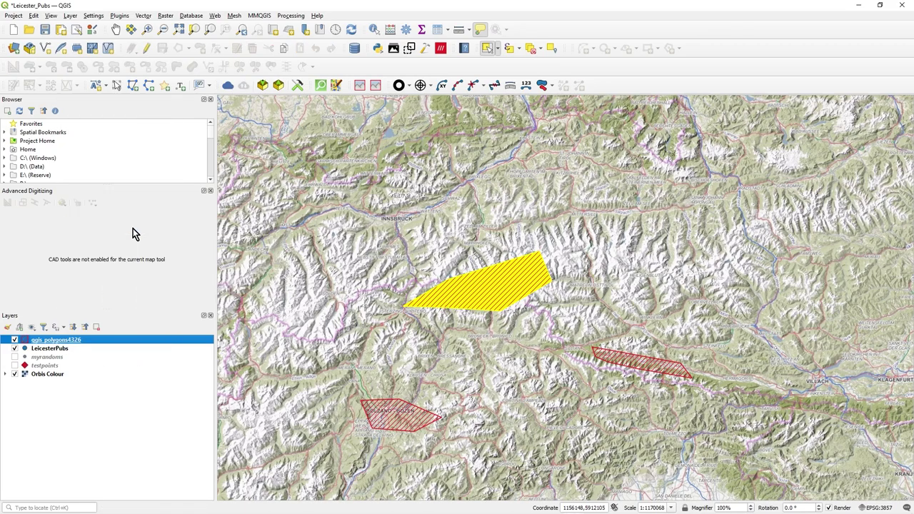
{"action": "left_click", "coordinate": [440, 255]}
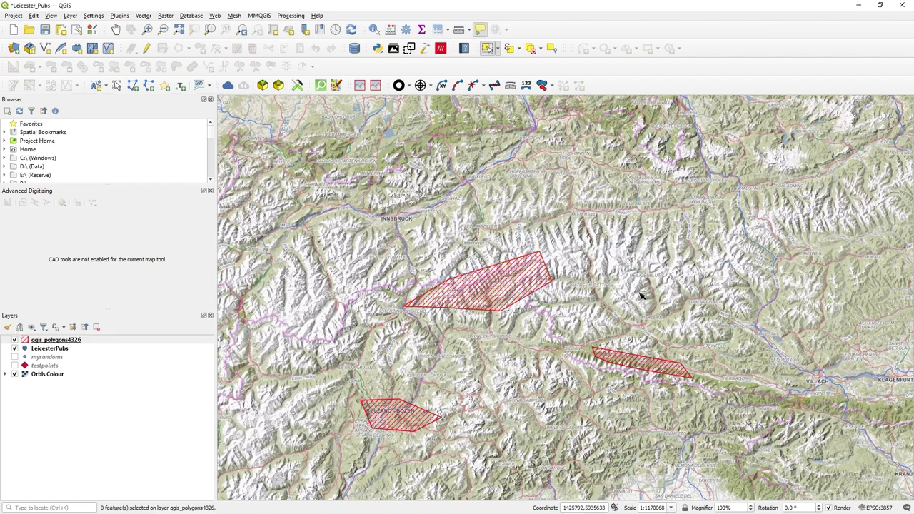